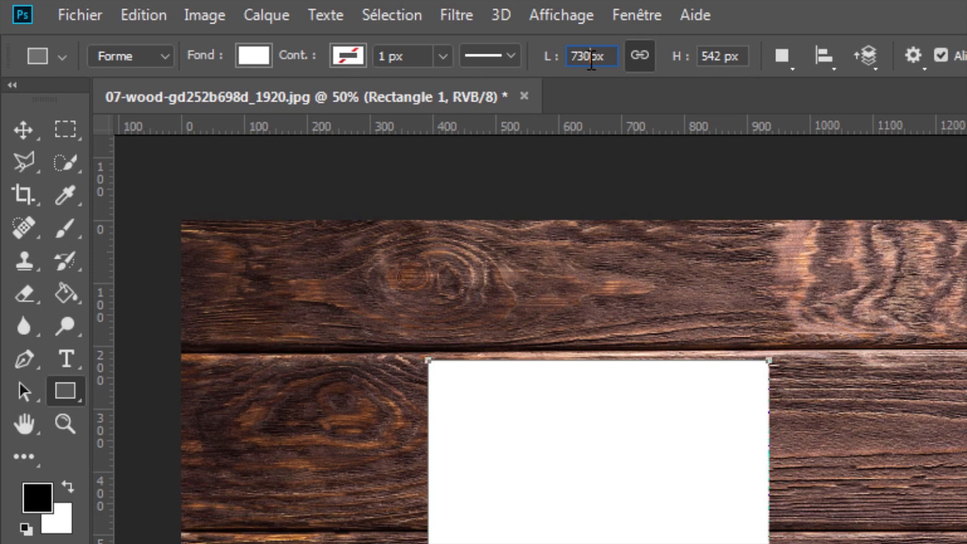
Step: Change the white square's fill colour to black, #000000
left_click(254, 55)
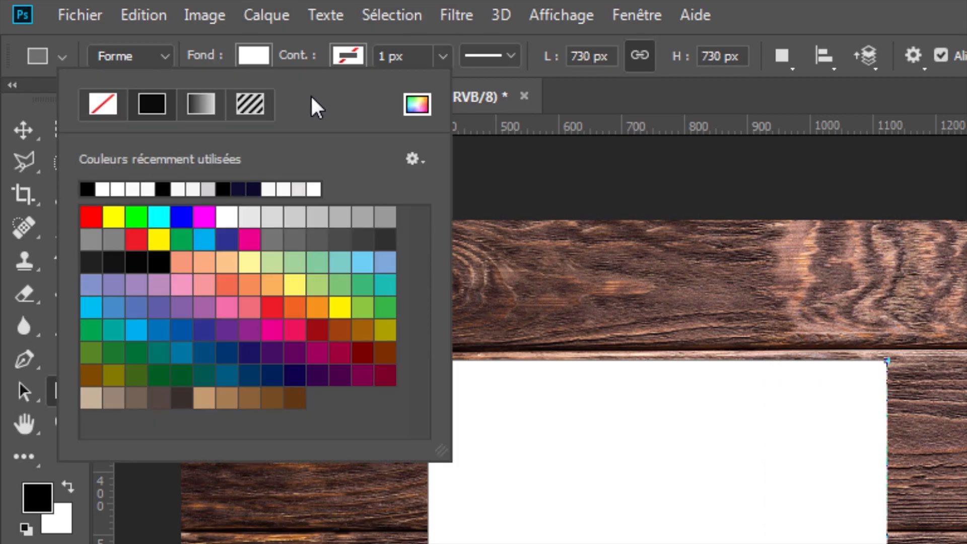
left_click(410, 102)
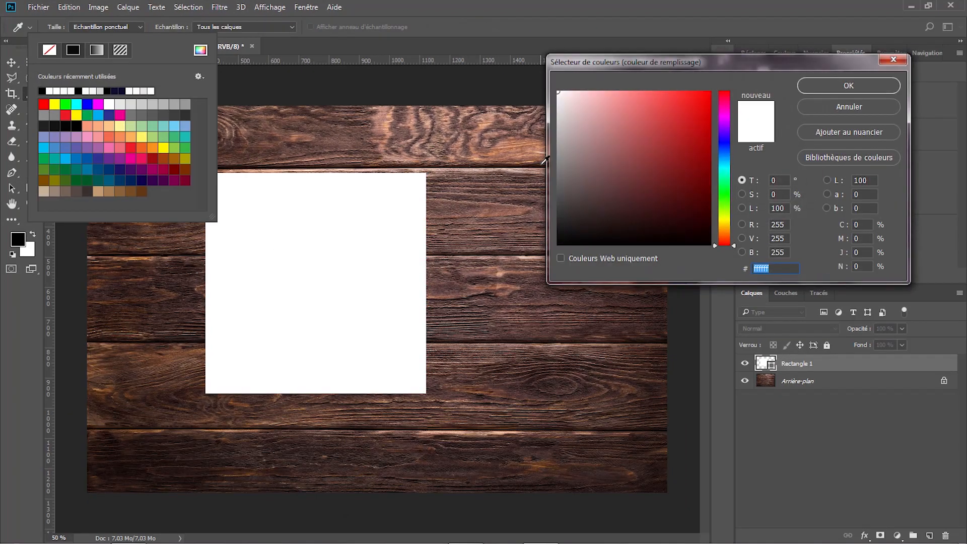
type("000000")
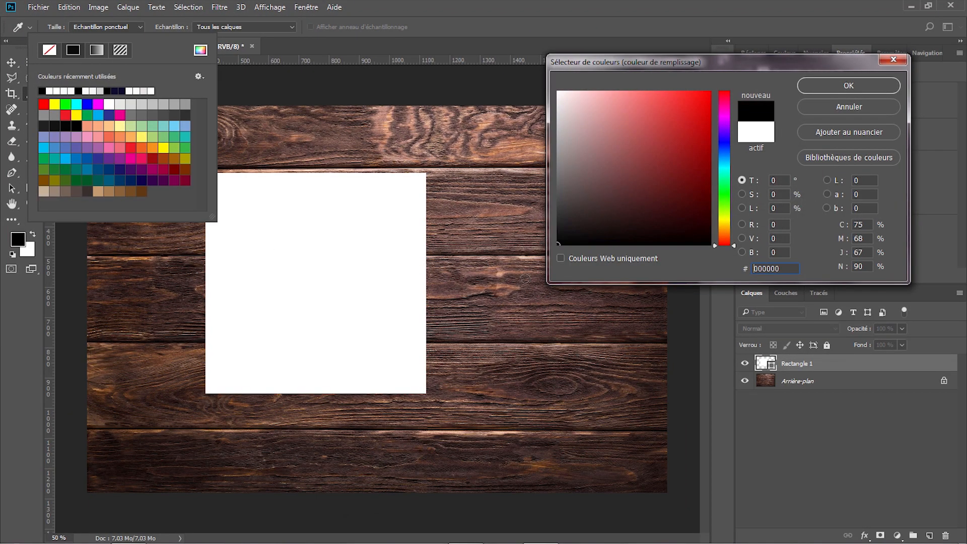
left_click(844, 88)
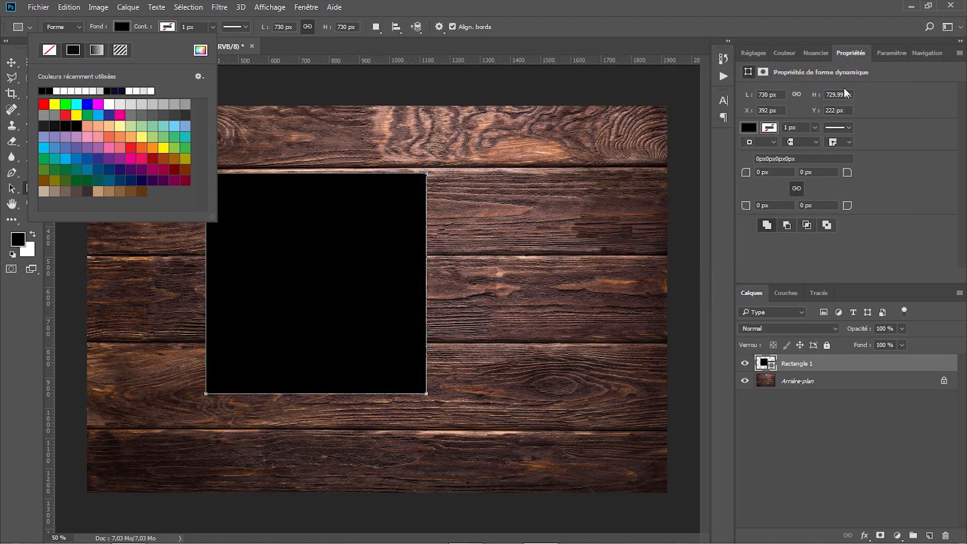
left_click(138, 30)
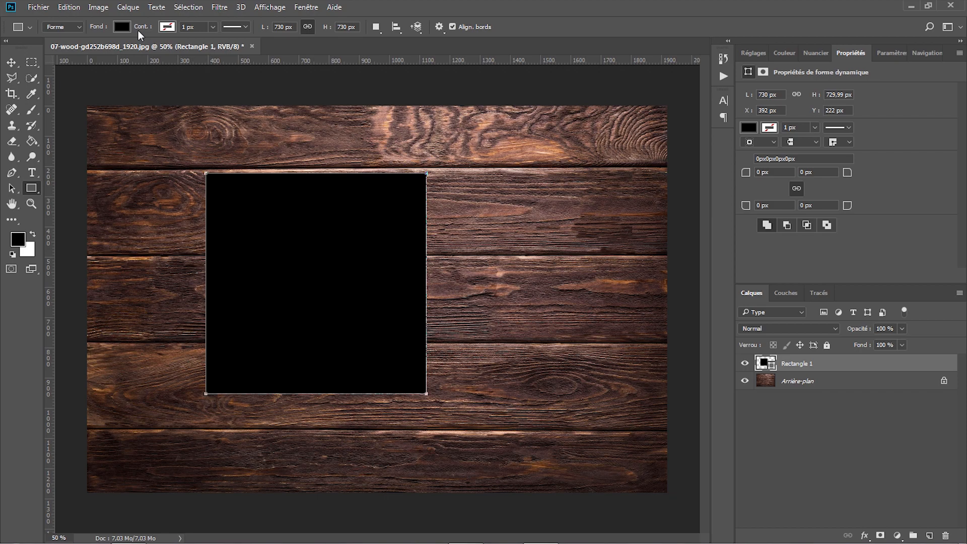
Step: Draw a rectangle around the black square, layered just above the wood background, entering a width of 870 px and a height of 1000 px
left_click(772, 384)
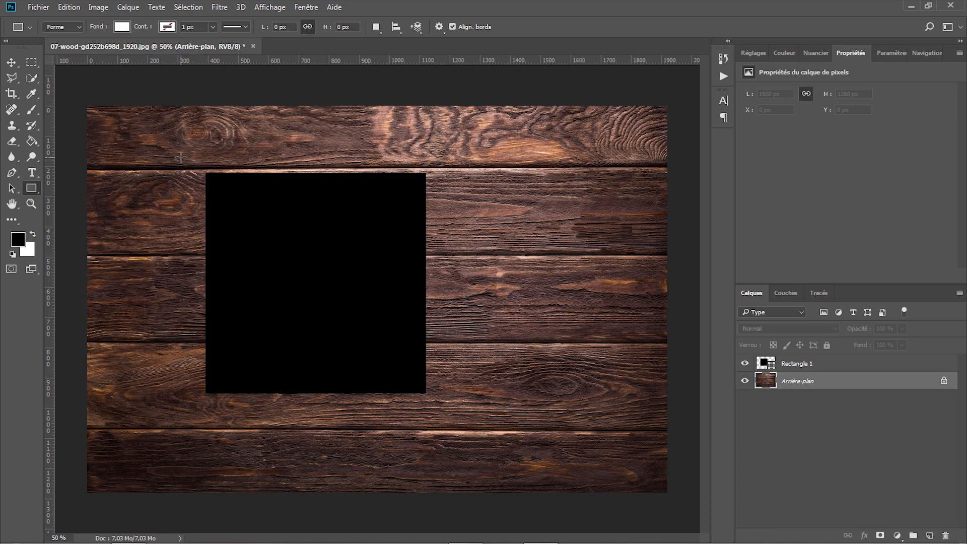
left_click_drag(187, 153, 451, 464)
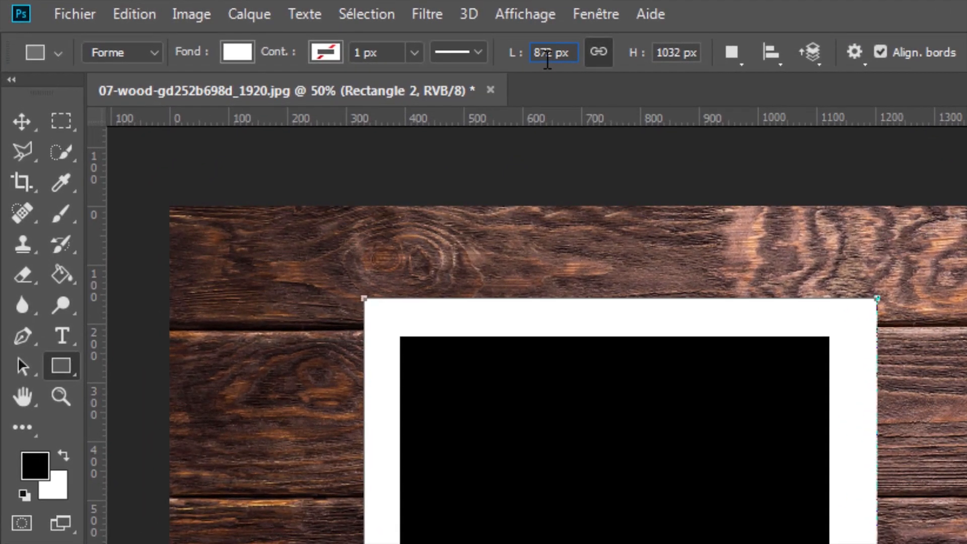
key("BackSpace")
key("BackSpace")
type("70")
key("Return")
double_click(675, 52)
type("100")
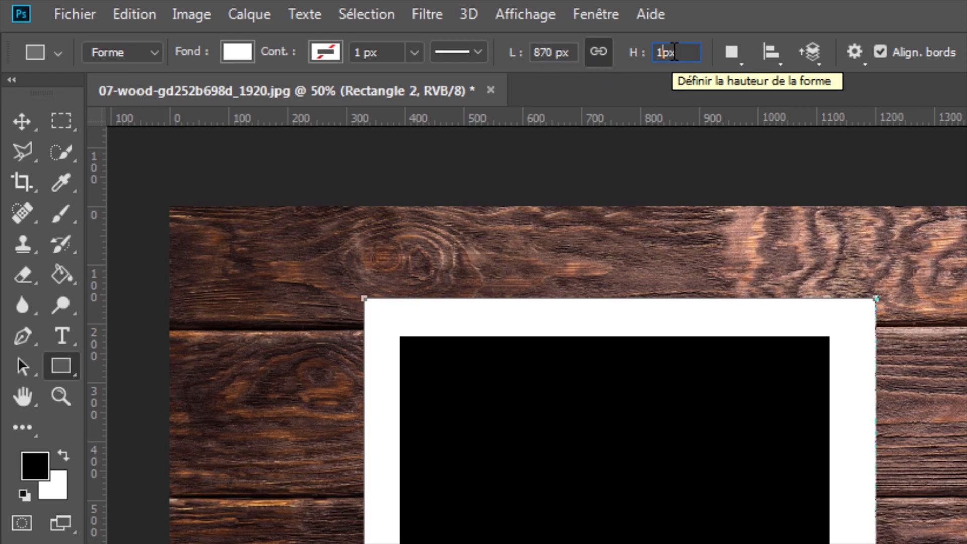
type("00")
key("Return")
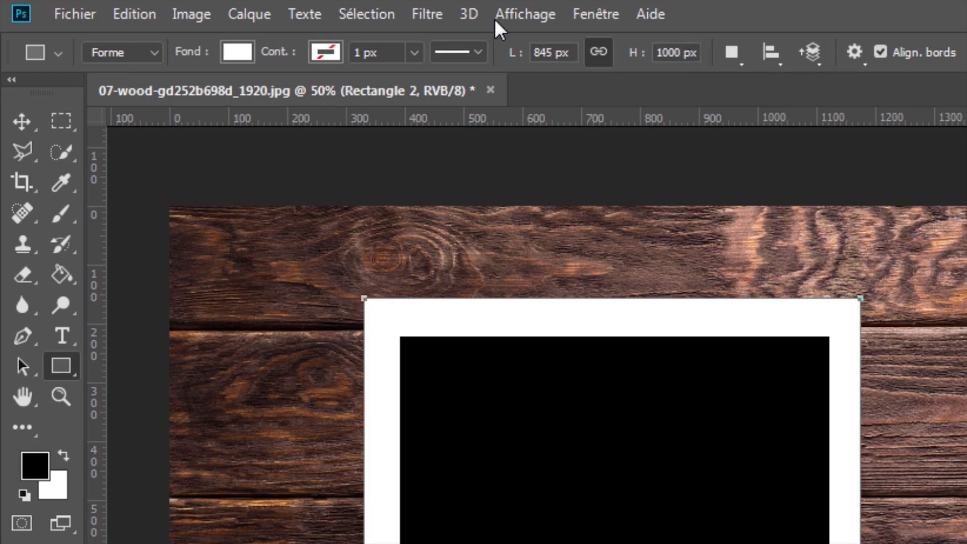
Step: Set the fill of the larger frame rectangle to the off-white colour #f9f9f9
left_click(233, 52)
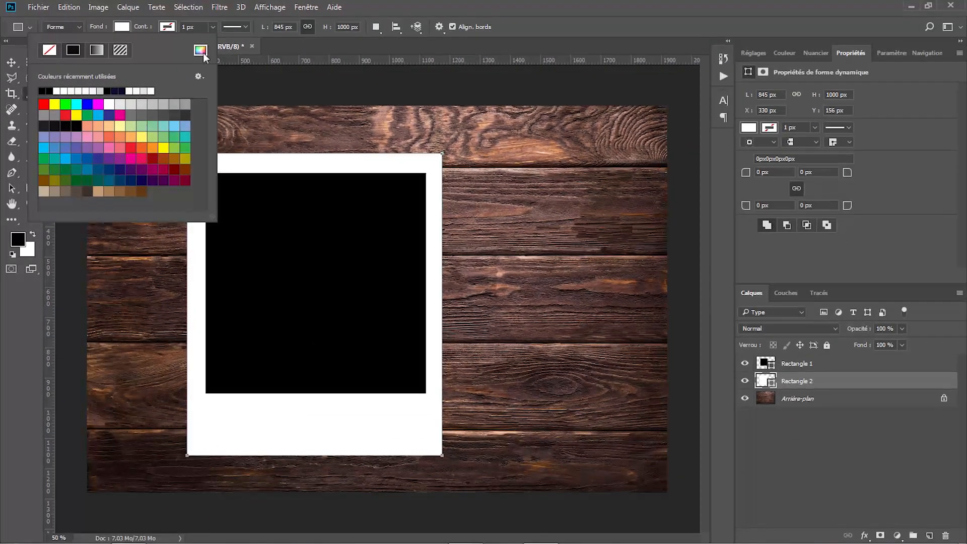
left_click(203, 53)
type("f")
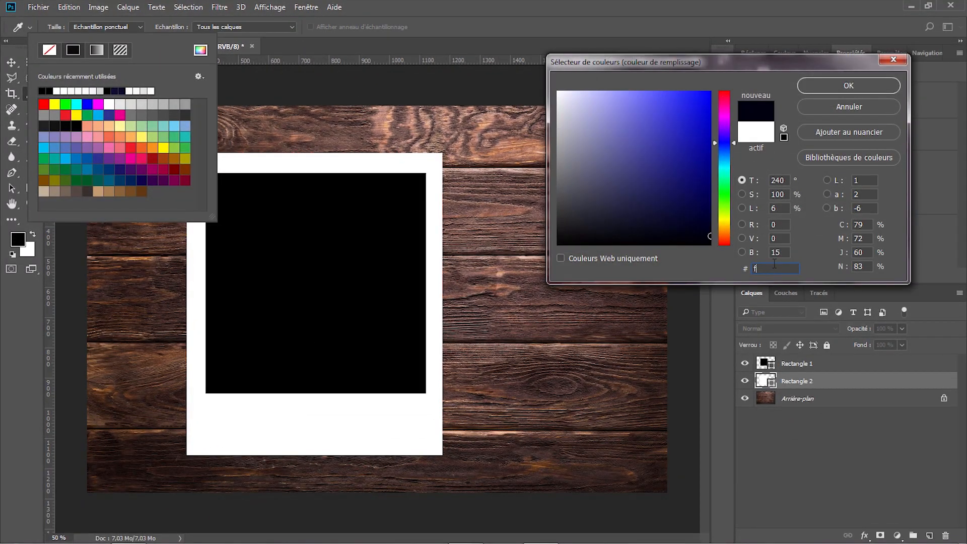
type("9f9")
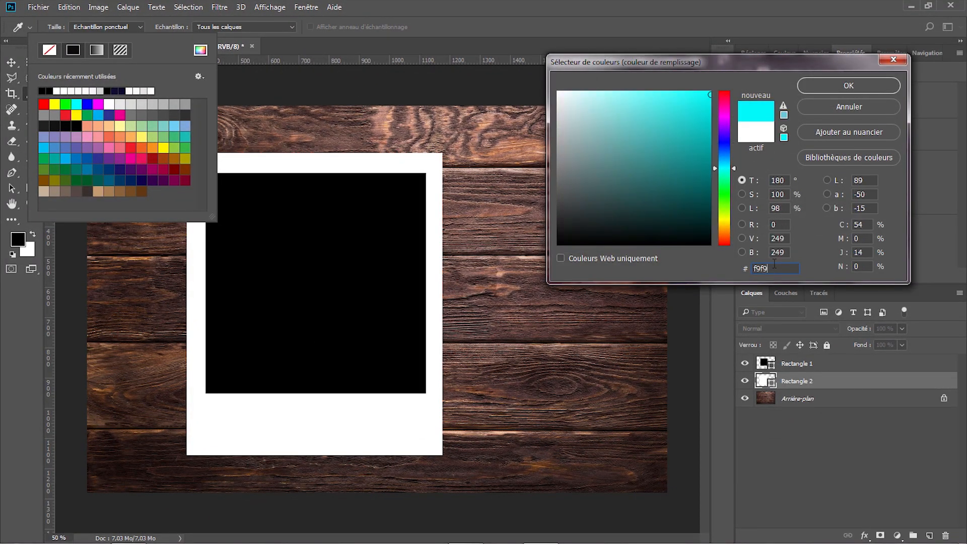
type("f9")
left_click(847, 86)
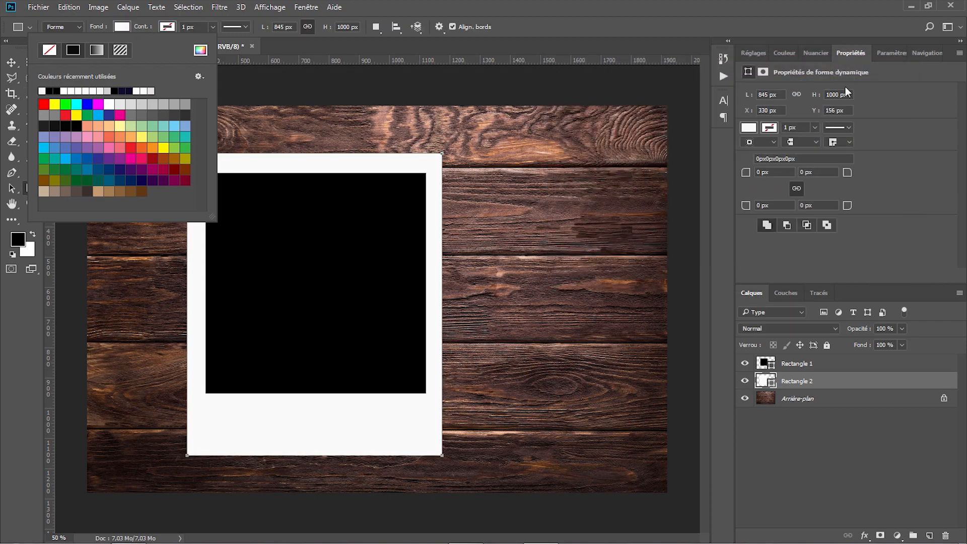
left_click(121, 26)
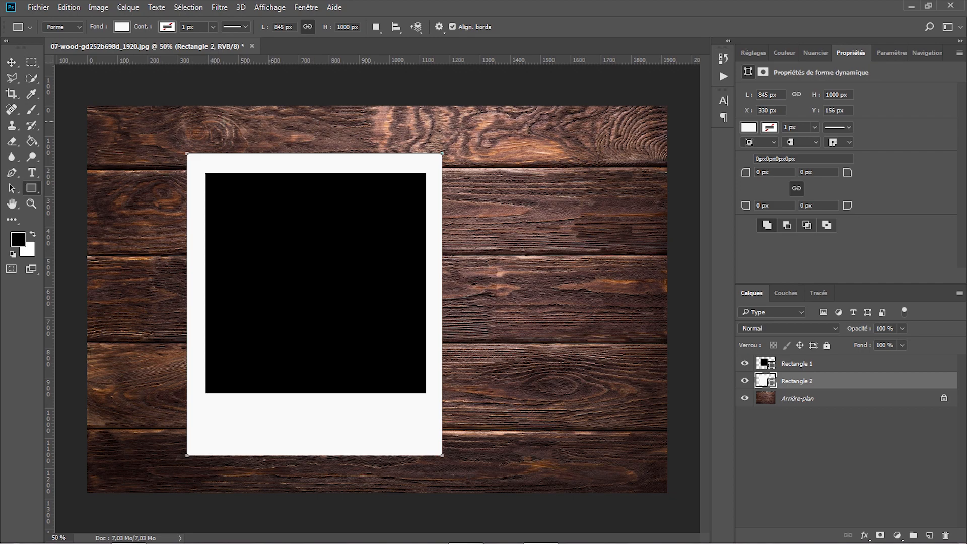
Step: Align the black square and the off-white frame rectangle on their horizontal centres
left_click(802, 365, "ctrl")
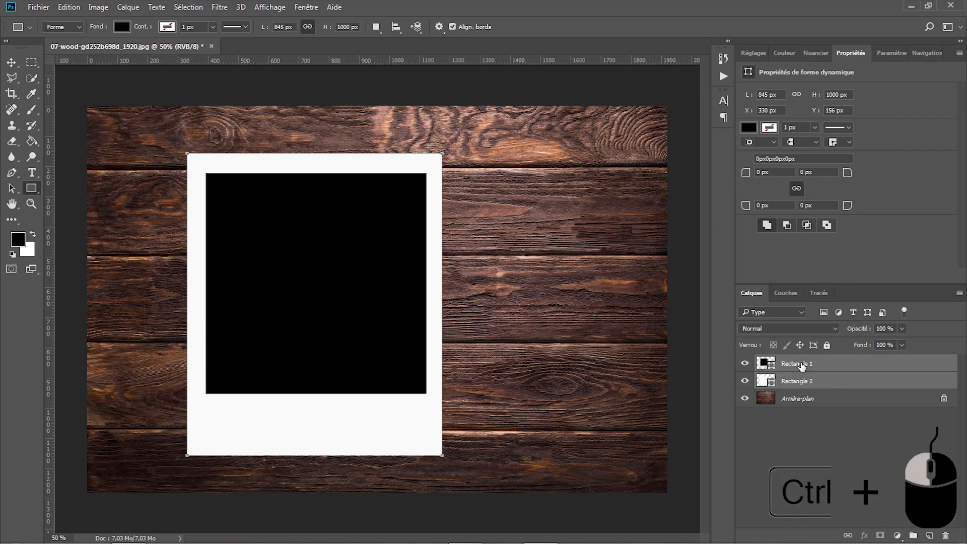
left_click(10, 62)
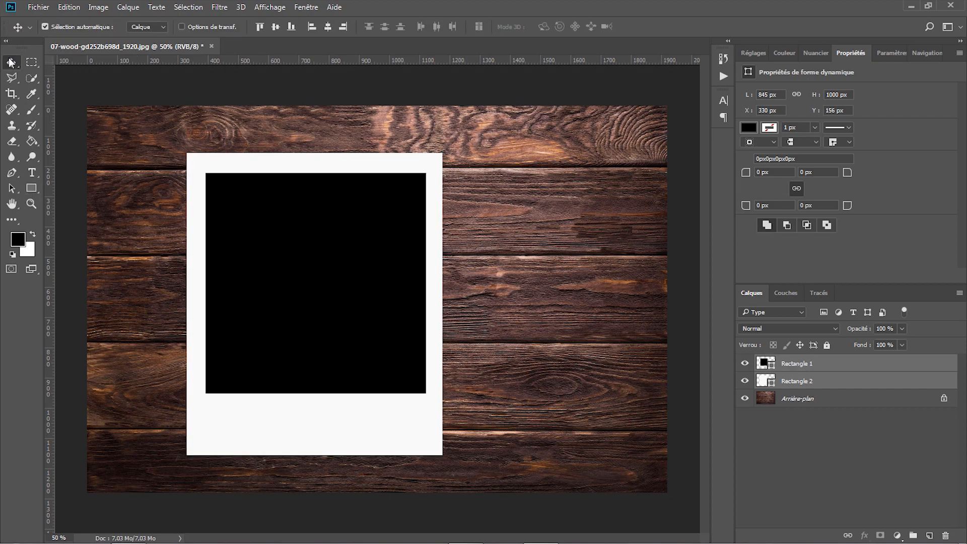
left_click(328, 26)
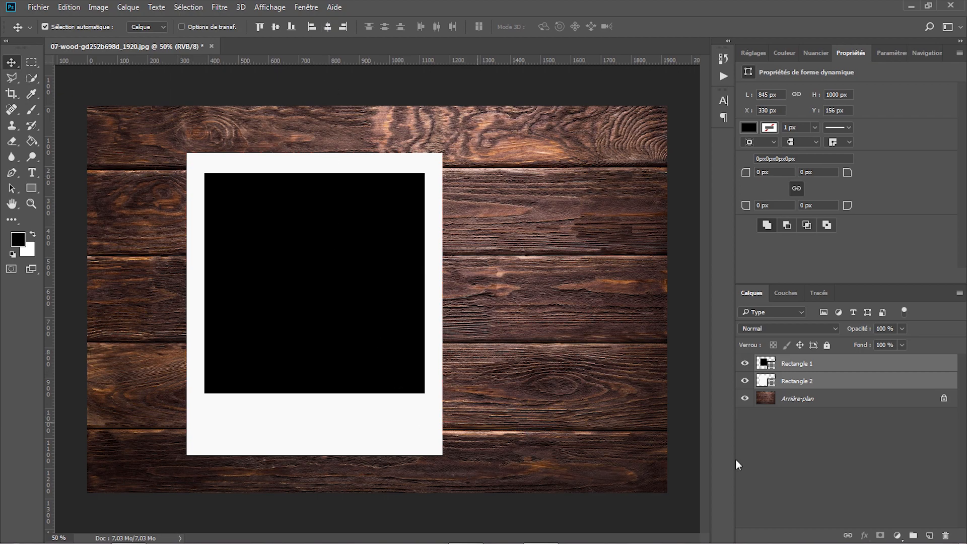
Step: Add a drop shadow to the off-white frame layer (Rectangle 2) and reset the shadow's settings to their defaults
left_click(810, 388)
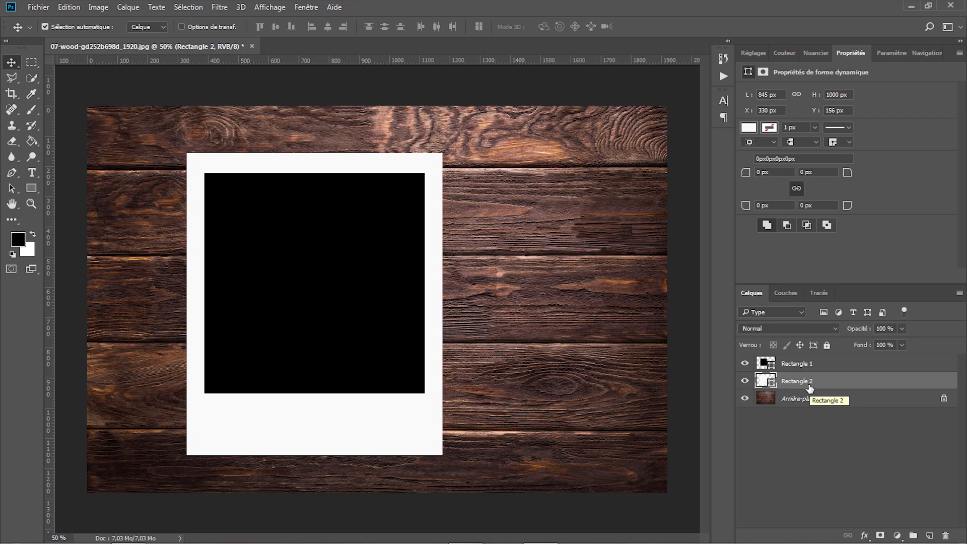
right_click(810, 388)
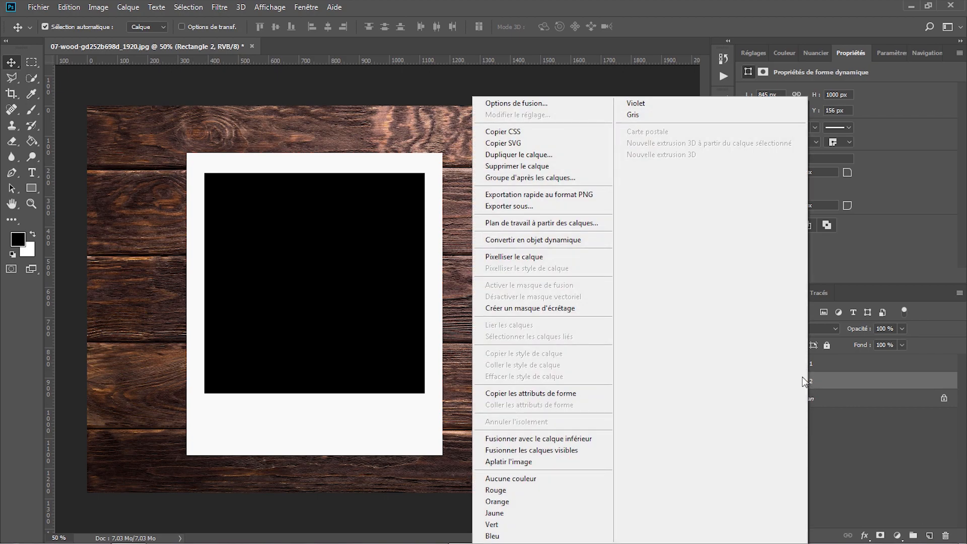
left_click(549, 108)
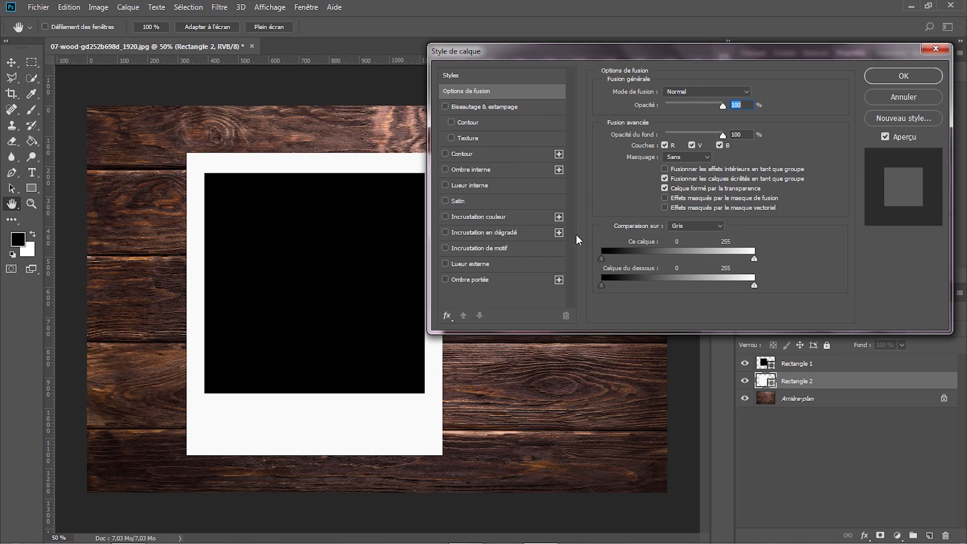
left_click(444, 278)
left_click(458, 280)
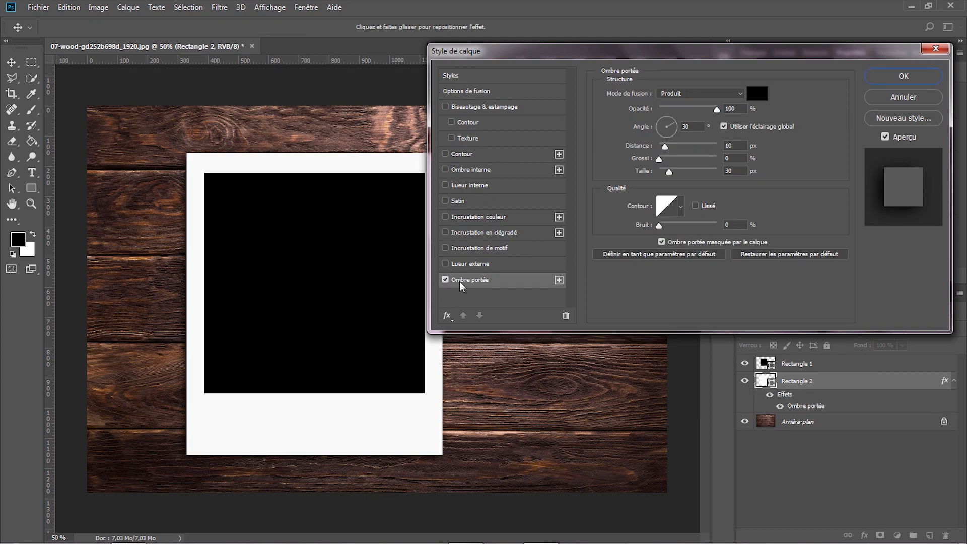
left_click(785, 255)
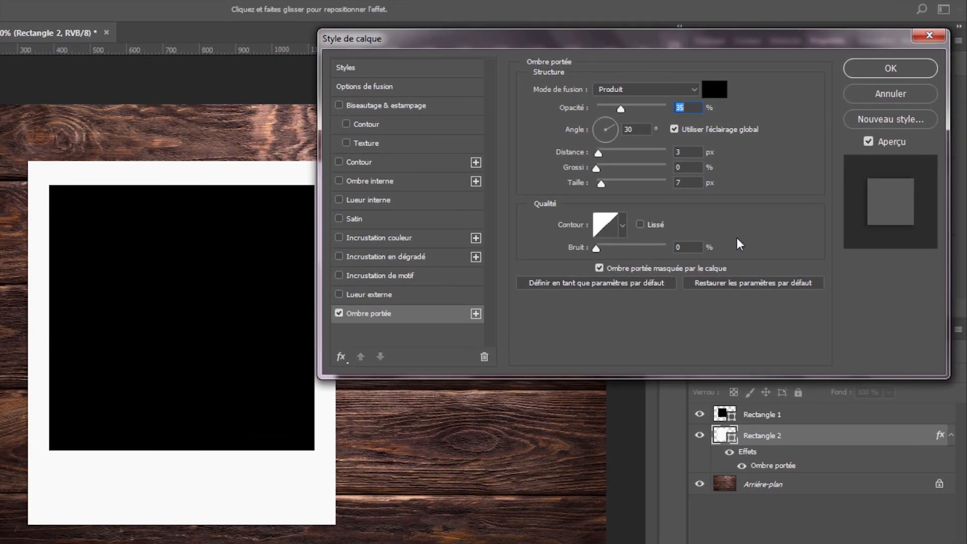
Step: Set the frame's drop shadow to 100% opacity, 128° angle, 10 px distance and 30 px size, and apply the layer style
type("100")
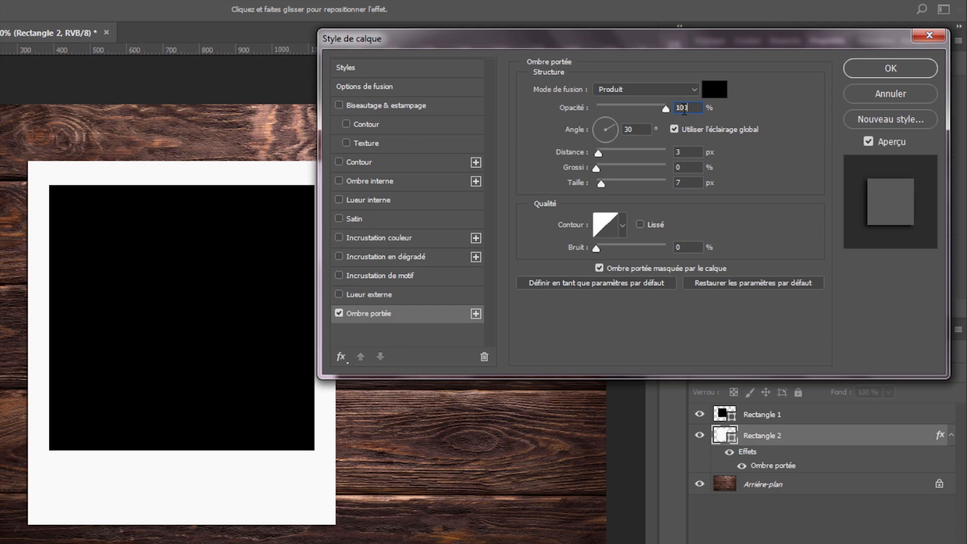
key("Tab")
type("128")
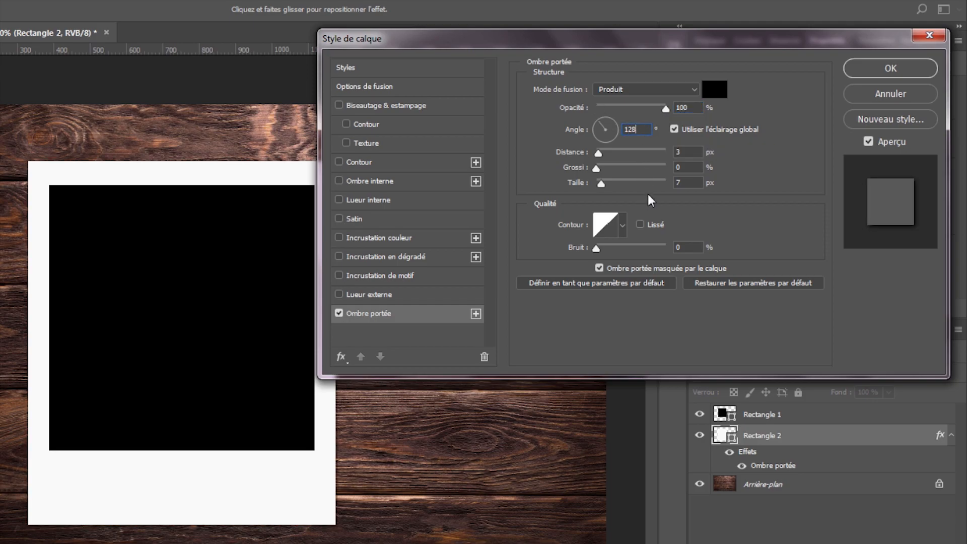
double_click(690, 152)
type("10")
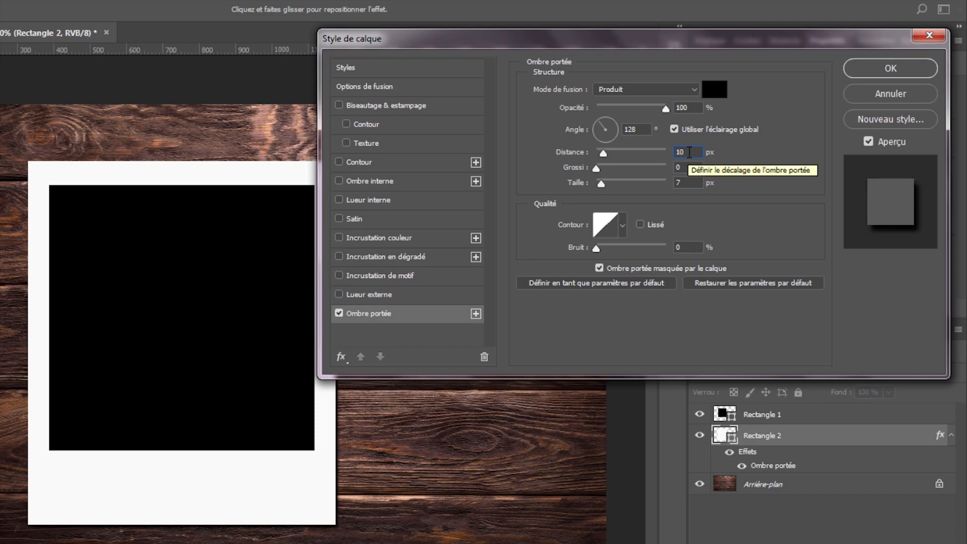
double_click(685, 184)
type("30")
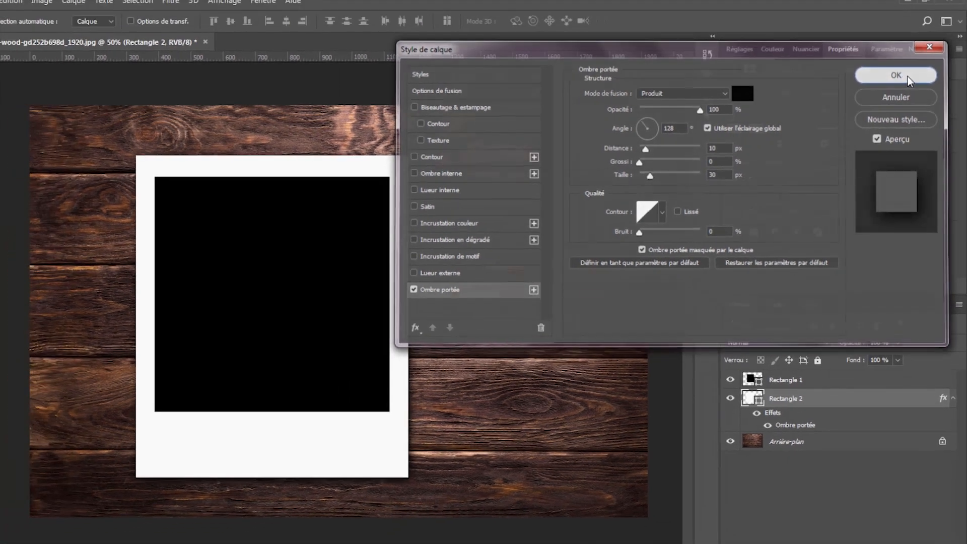
left_click(899, 71)
Step: Nudge the black square up 14 px within the frame, to a Y position of 208 px
left_click(273, 279)
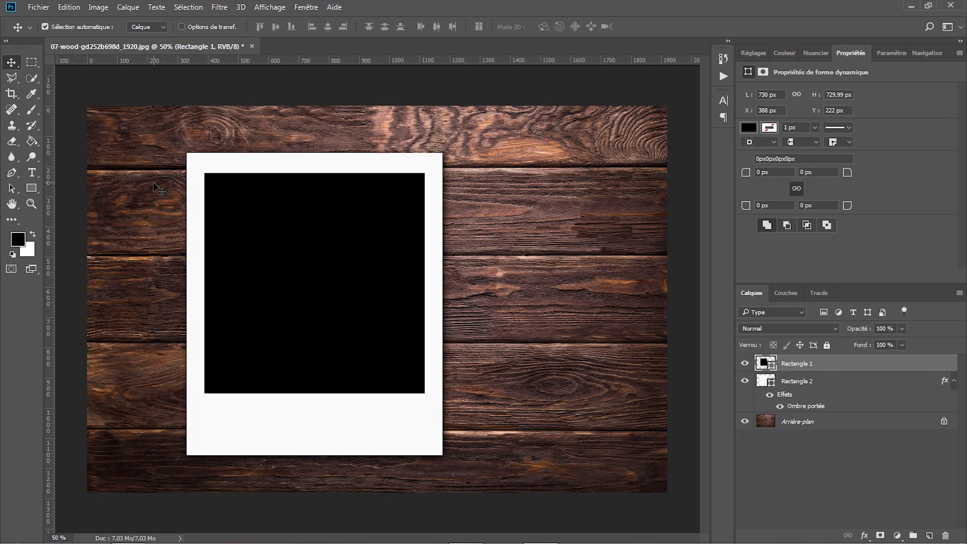
key("Up")
key("Up")
key("Up")
key("Up")
key("Up")
key("Up")
key("Up")
key("Up")
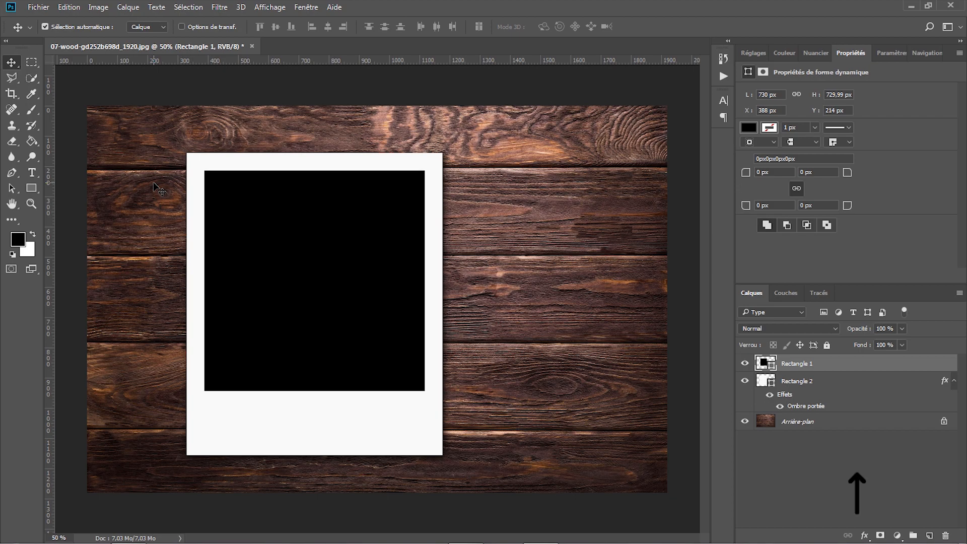
key("Up")
key("Up")
key("Up")
key("Up")
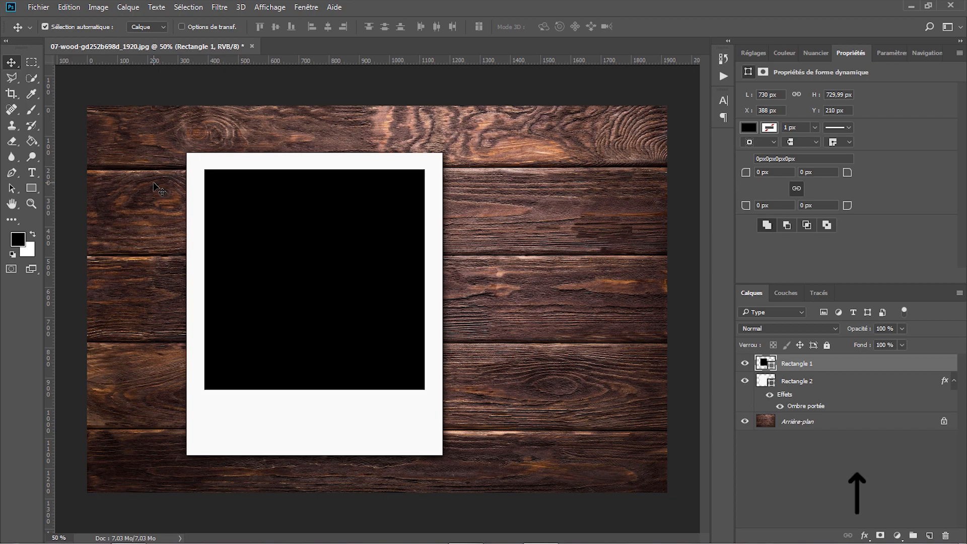
key("Up")
key("Up")
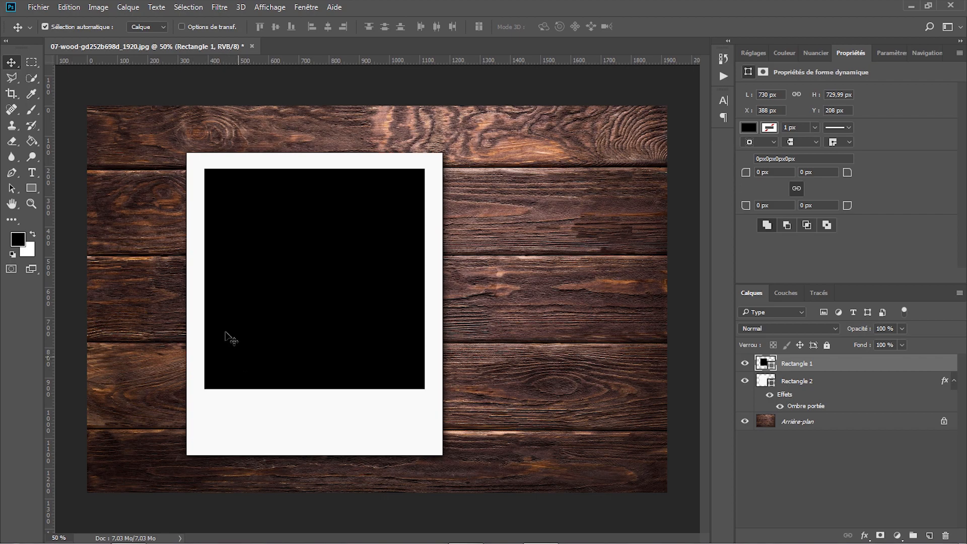
Step: Place the photo 02-paris-1175022_1920.jpg as an embedded image above the black square
left_click(38, 7)
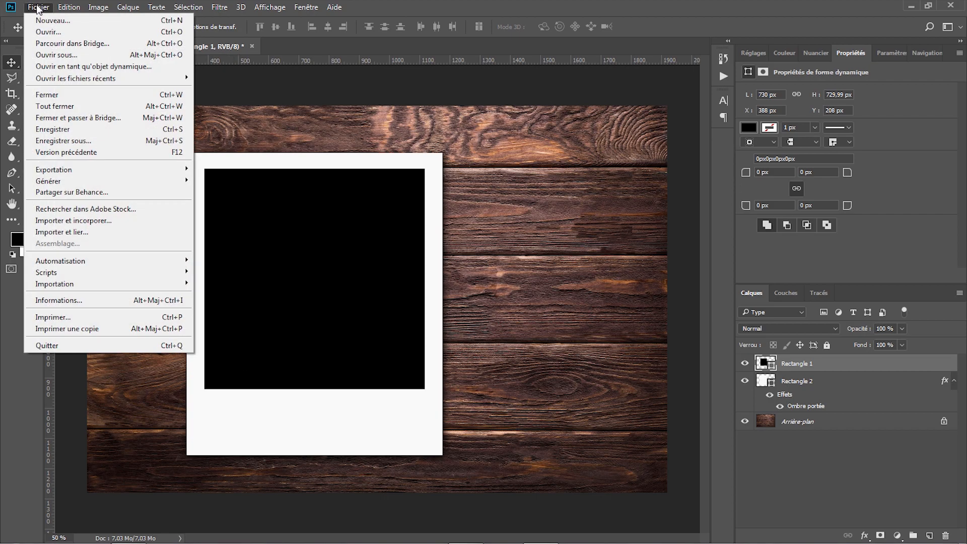
left_click(110, 222)
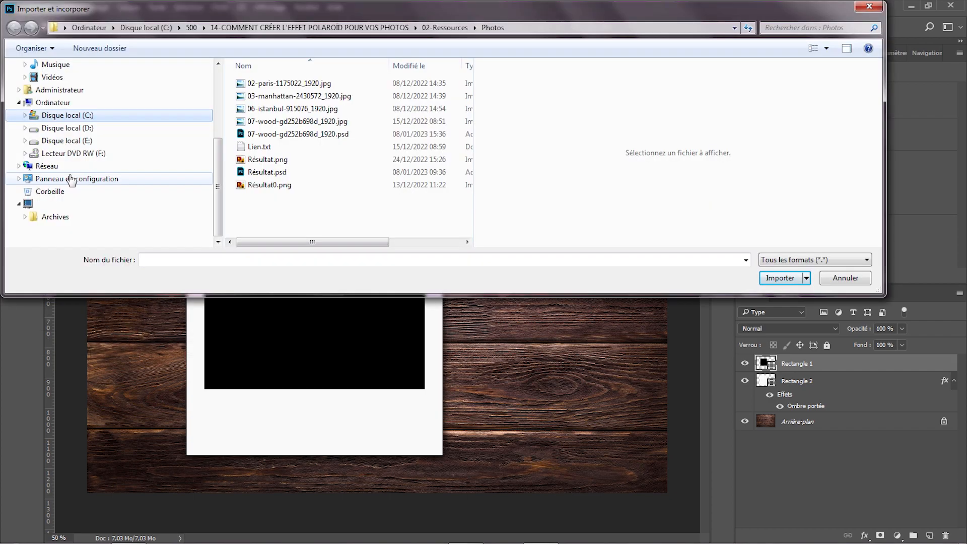
left_click(276, 86)
left_click(779, 278)
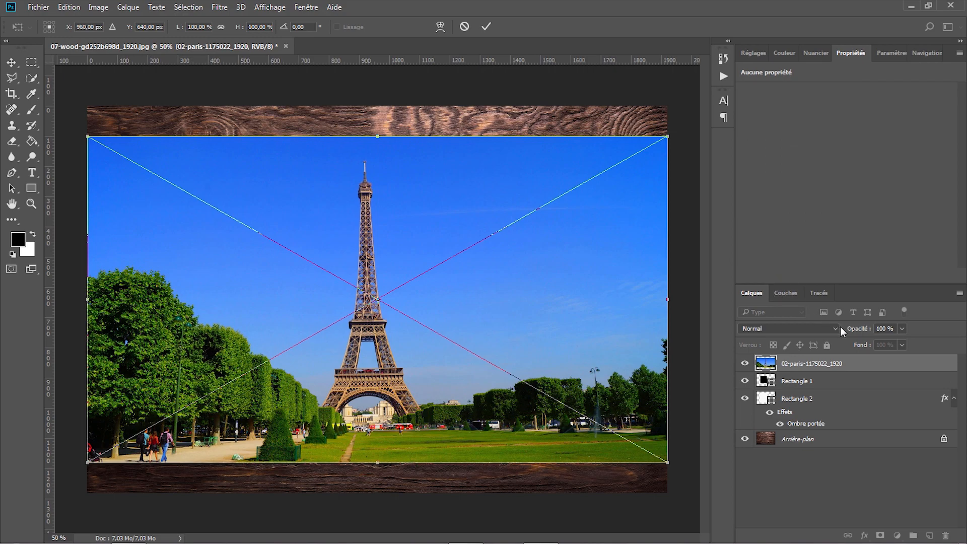
Step: Lower the opacity of the placed Paris photo layer to 50%
double_click(885, 330)
type("50")
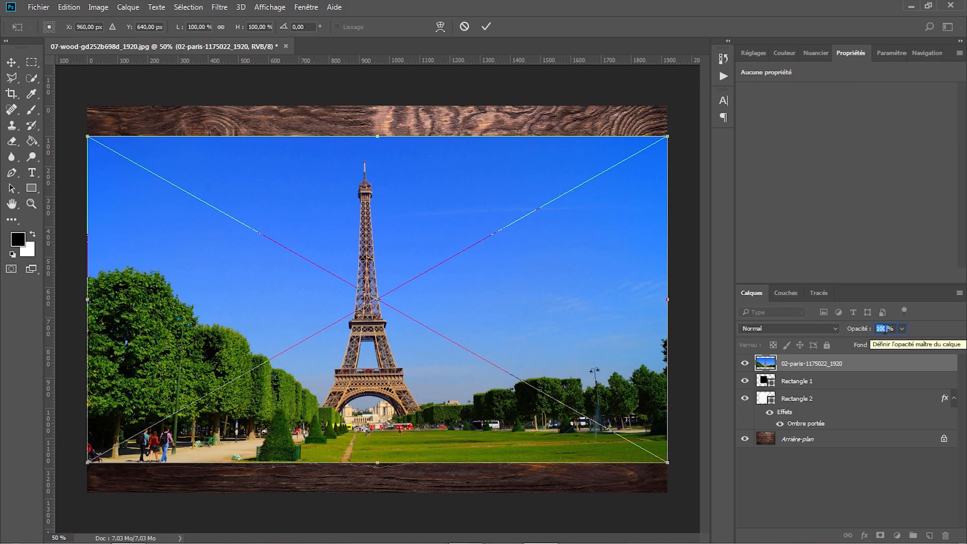
key("Return")
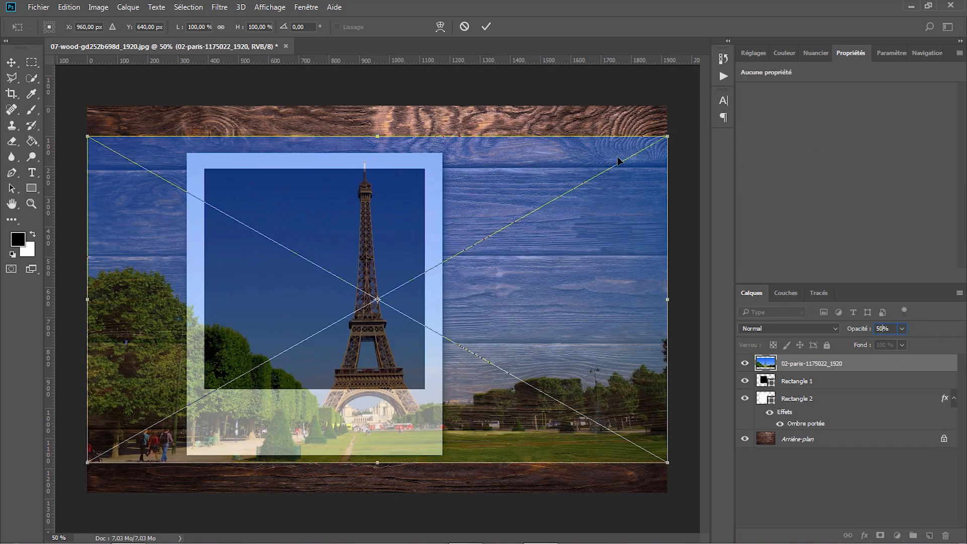
Step: Scale the Paris photo to about 68%, position it to cover the black square with the Eiffel Tower centred, and commit the transform
left_click_drag(665, 146, 499, 241)
left_click_drag(339, 281, 381, 222)
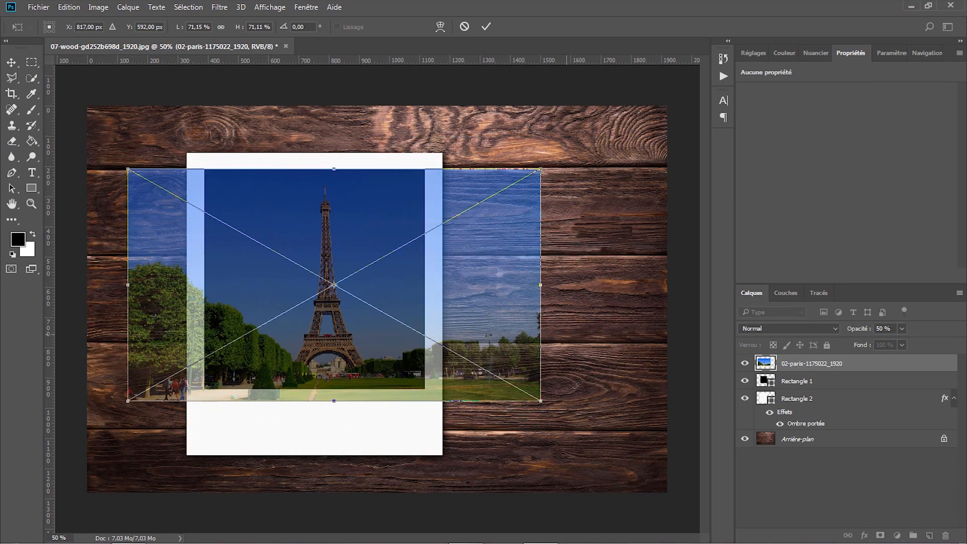
left_click_drag(540, 400, 524, 386)
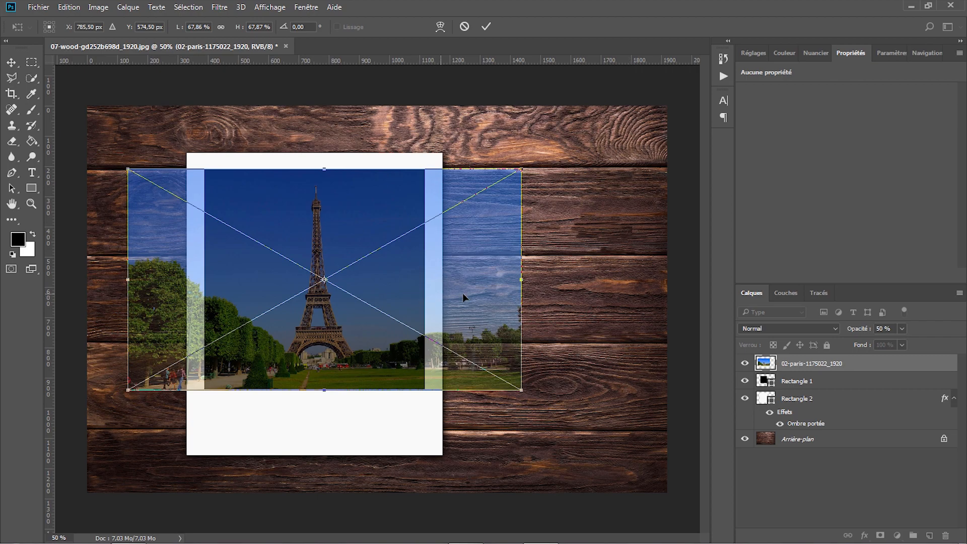
left_click_drag(474, 294, 470, 297)
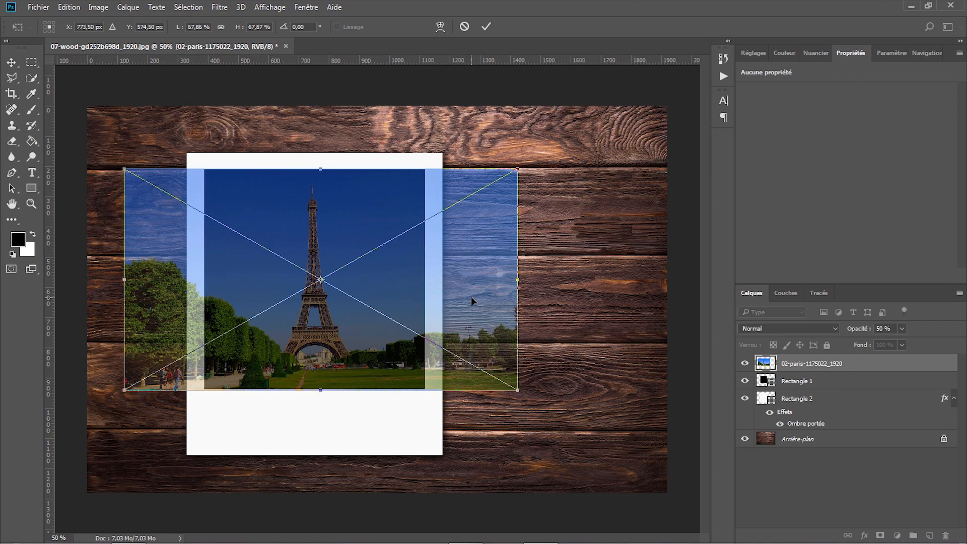
key("Return")
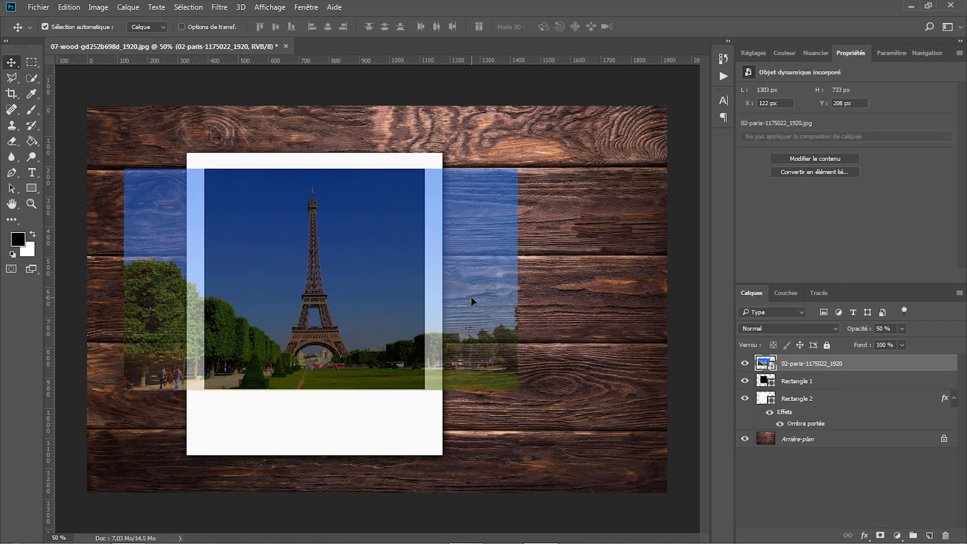
Step: Set the opacity of the Paris photo layer to 100%
left_click(876, 329)
type("100")
key("Return")
Step: Load the black square's outline as a selection and add it as a layer mask on the Paris photo layer
key("ctrl")
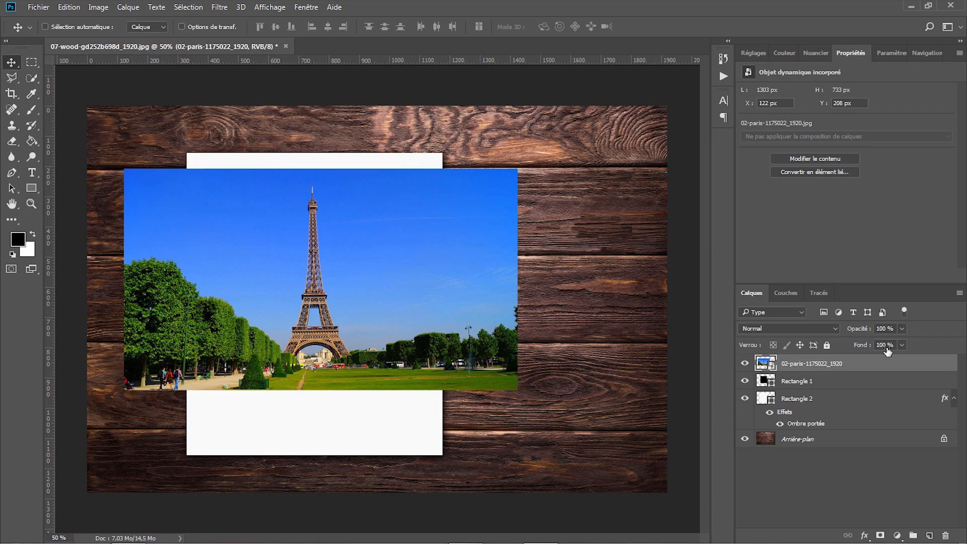
key("ctrl")
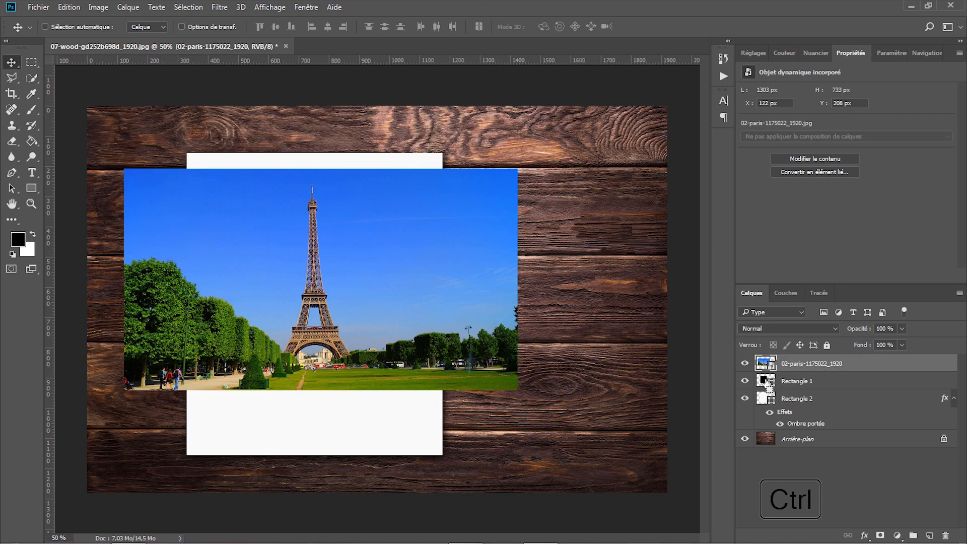
left_click(767, 382, "ctrl")
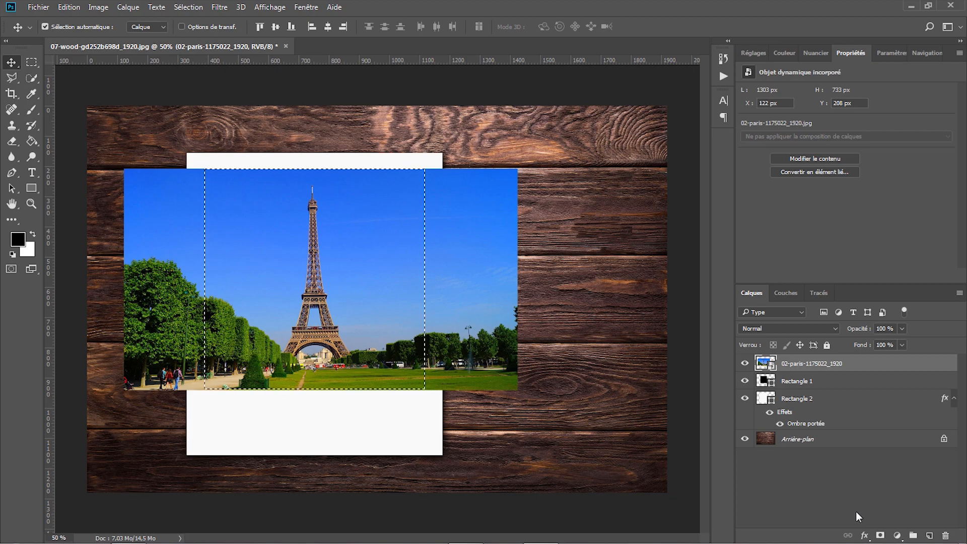
left_click(881, 536)
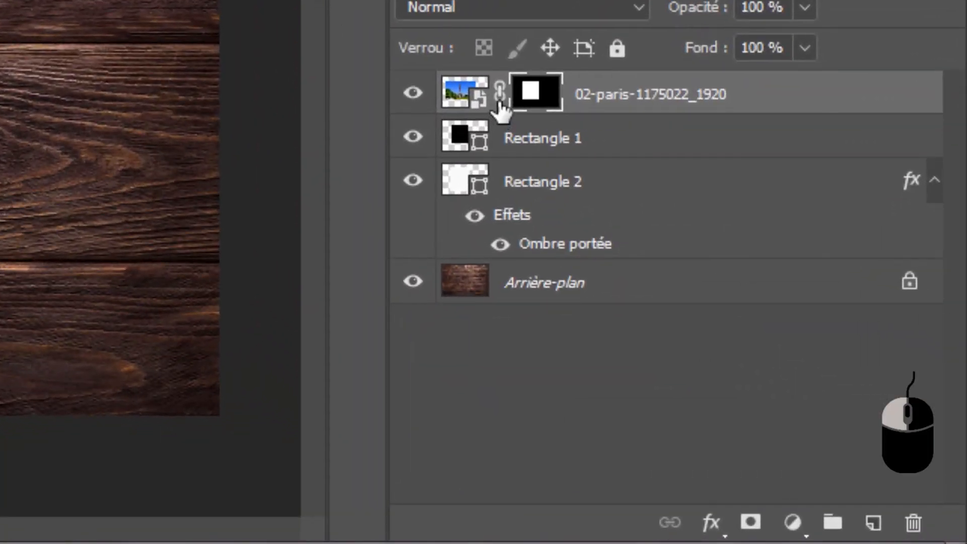
Step: Try shifting the Paris photo inside its unlinked layer mask, and relink the mask to the photo
left_click(499, 98)
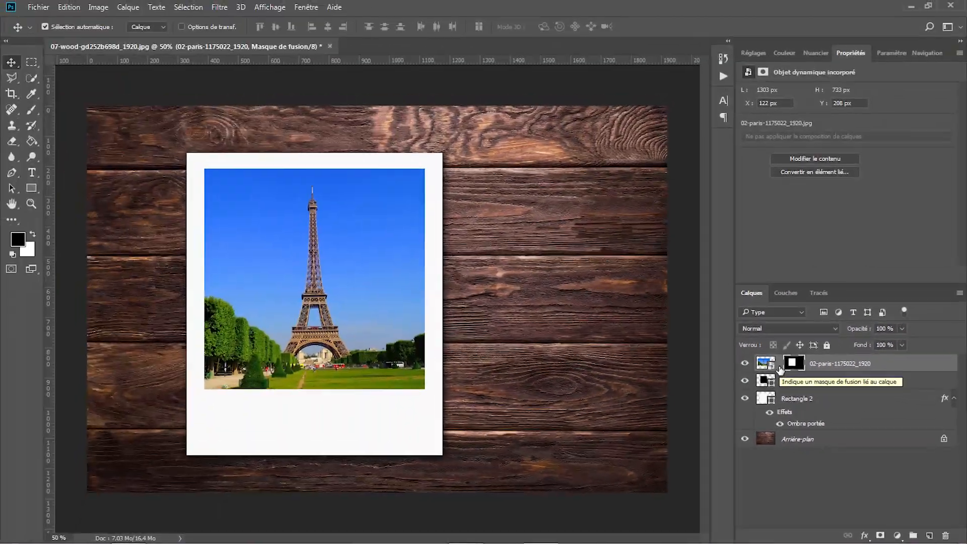
left_click(780, 370)
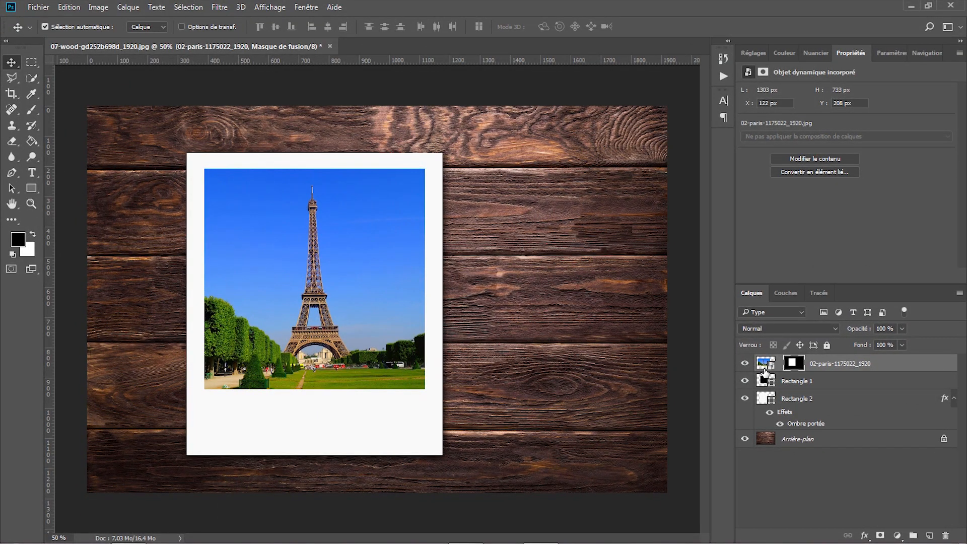
left_click(765, 363)
mouse_move(355, 343)
left_mouse_down()
mouse_move(378, 343)
mouse_move(349, 341)
left_mouse_up()
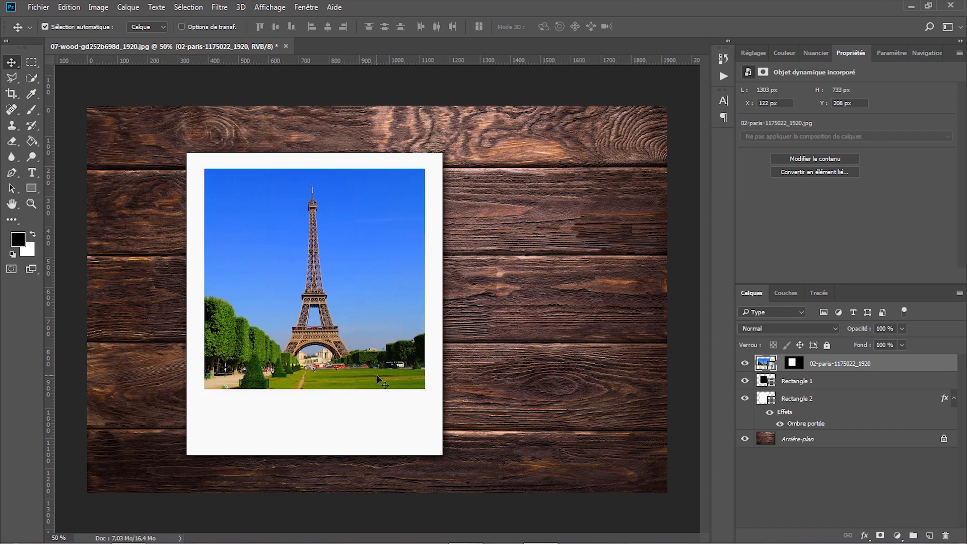
left_click(780, 363)
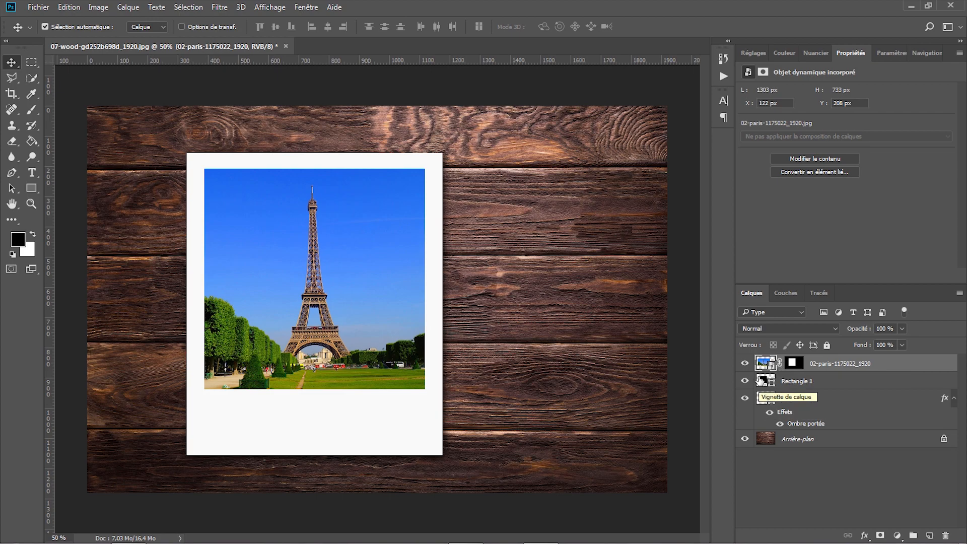
Step: Delete the black square layer, Rectangle 1
left_click(763, 381)
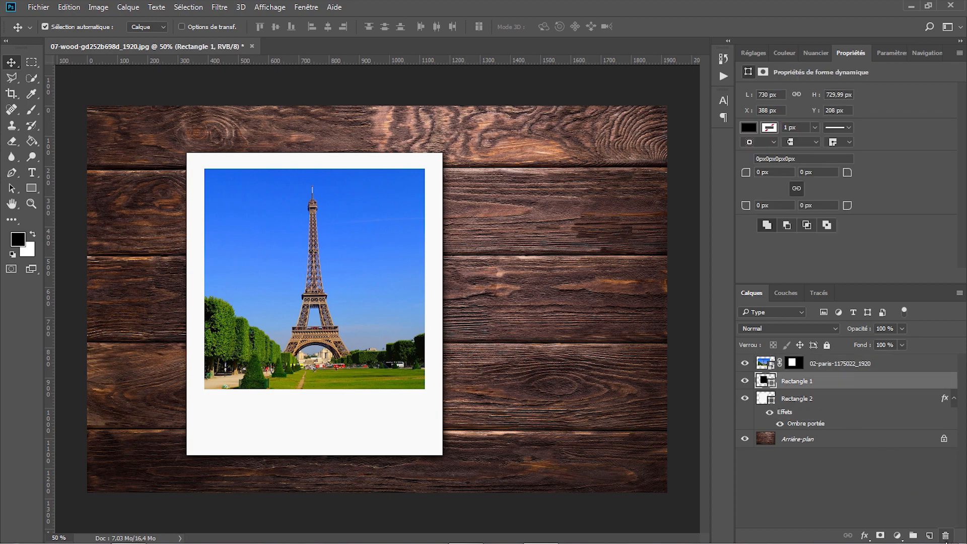
left_click(946, 535)
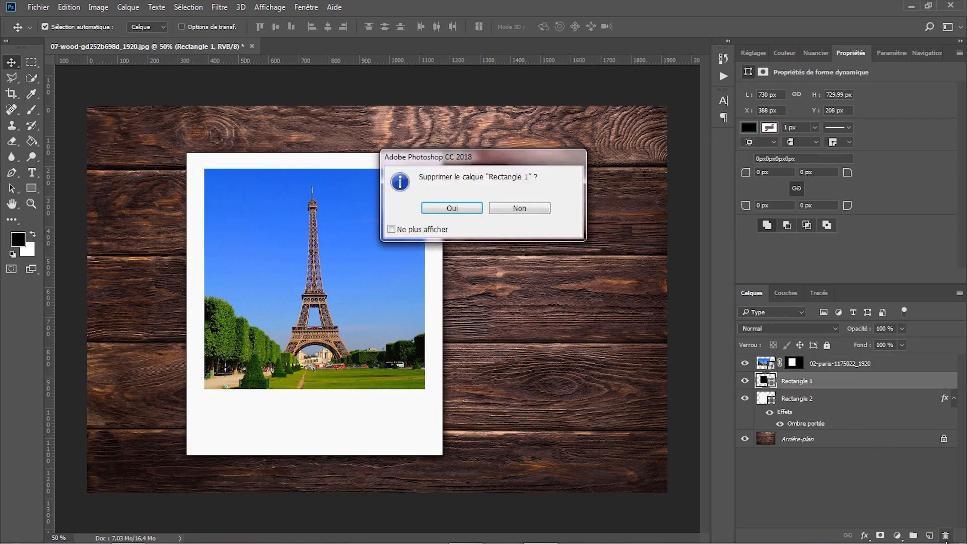
left_click(462, 204)
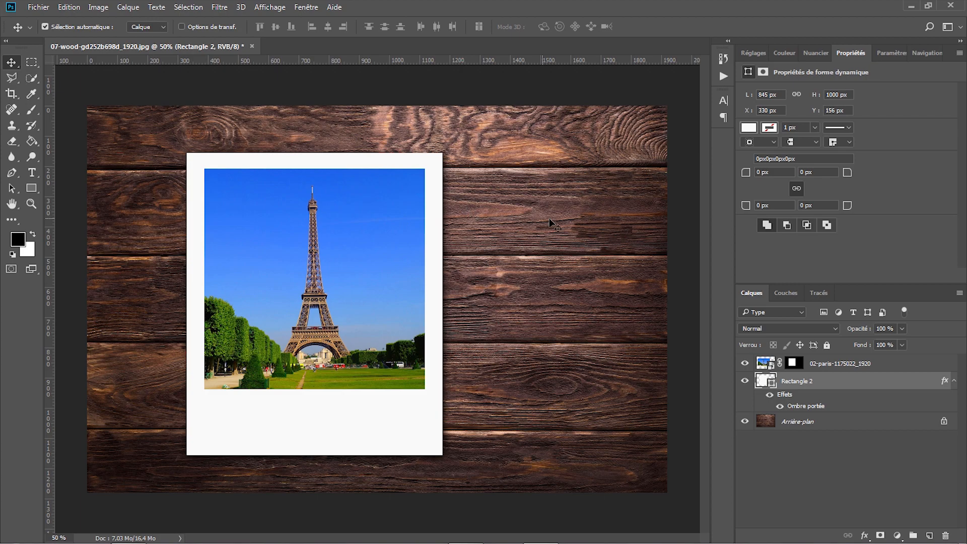
Step: Add an inner glow (Lueur interne) to the Paris photo layer and restore the effect's default parameters
right_click(838, 367)
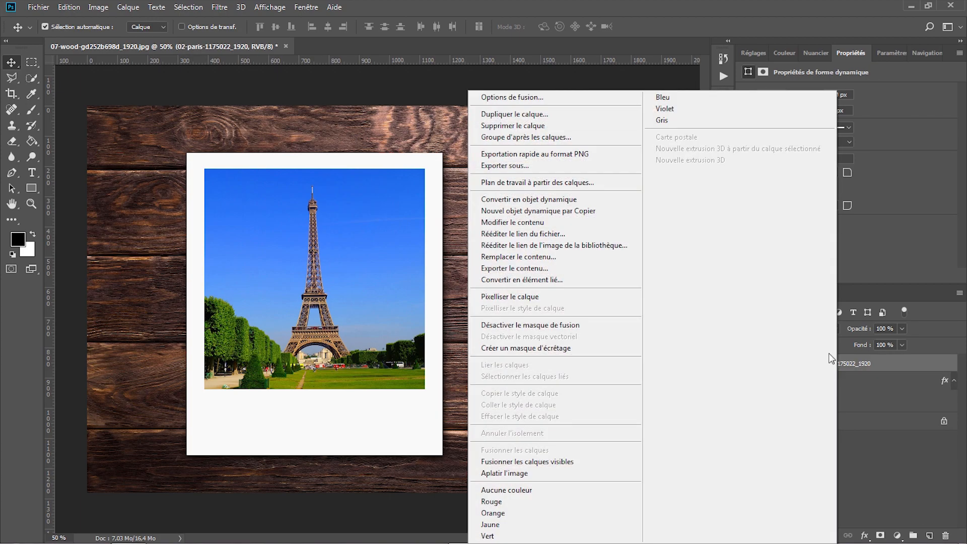
left_click(555, 99)
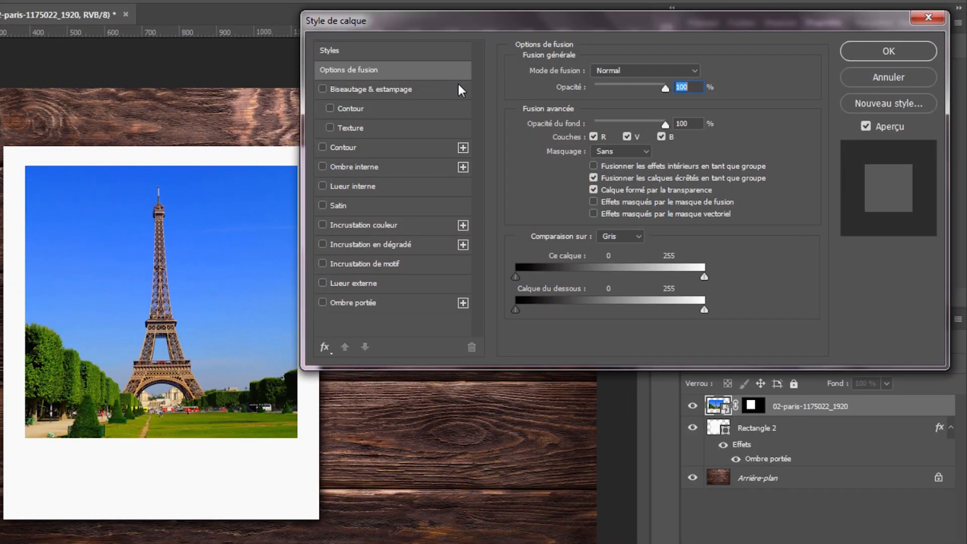
left_click(323, 186)
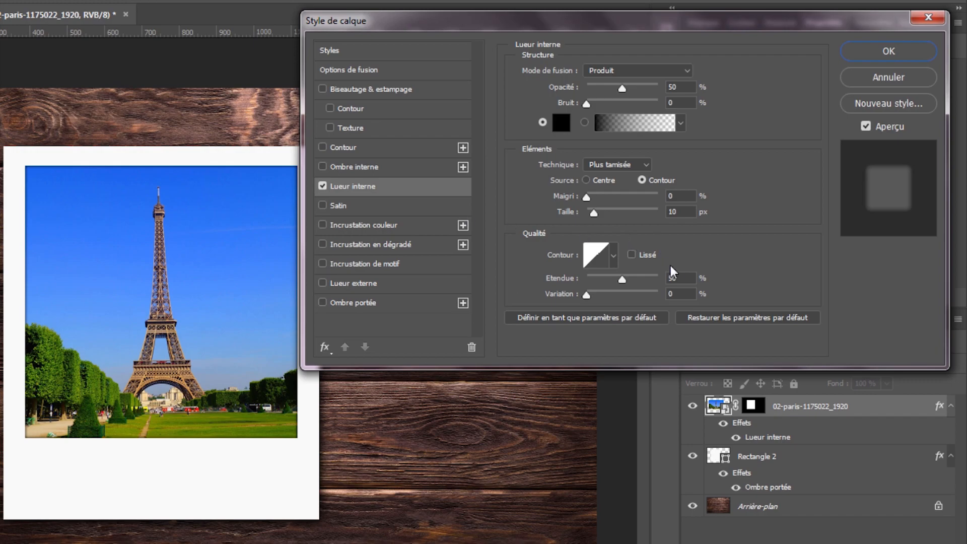
left_click(725, 322)
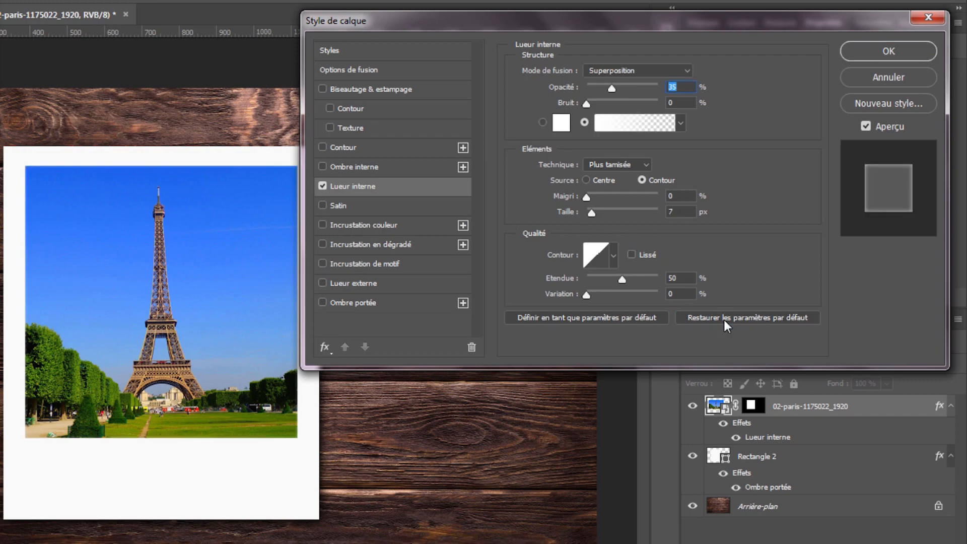
Step: Set the inner glow's blending mode to Produit, its opacity to 50% and its size to 15 px
left_click(610, 72)
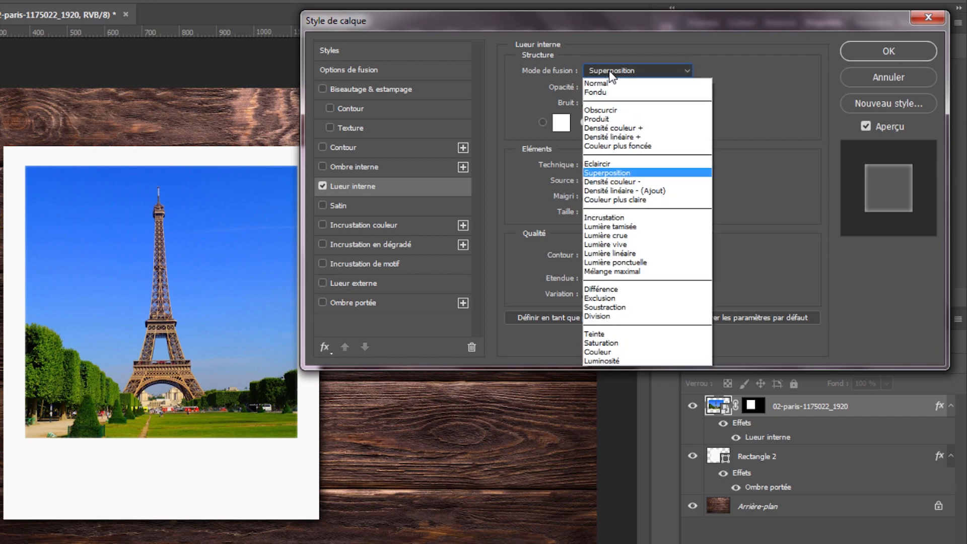
left_click(600, 119)
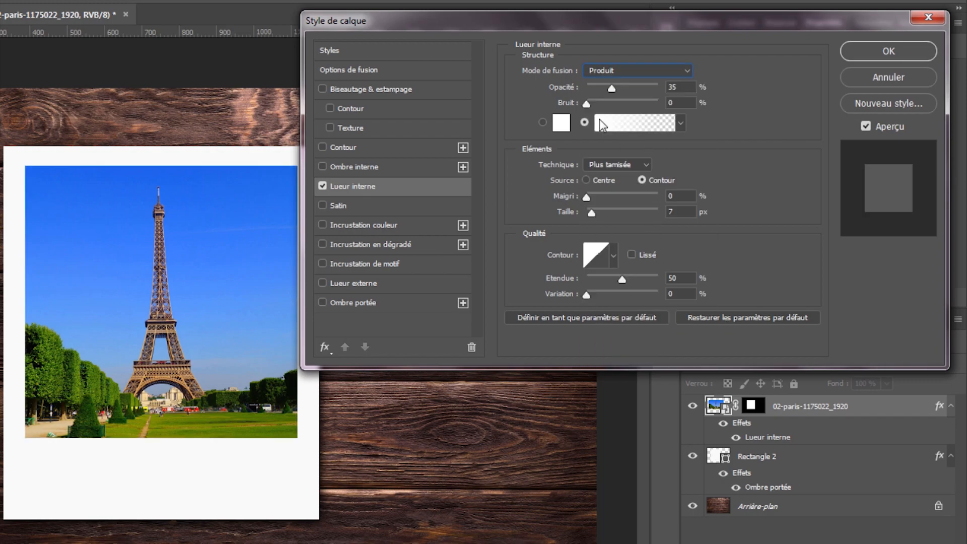
double_click(672, 87)
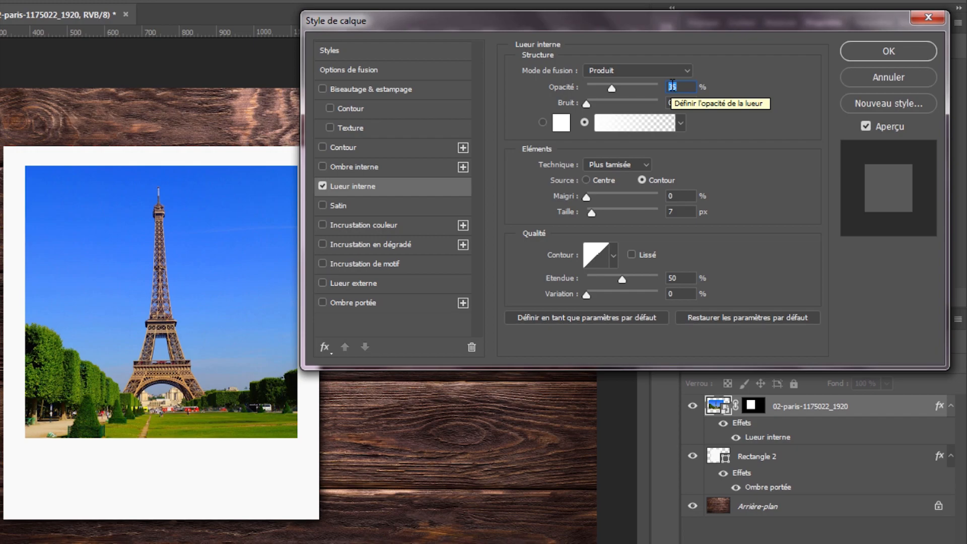
type("50")
double_click(677, 207)
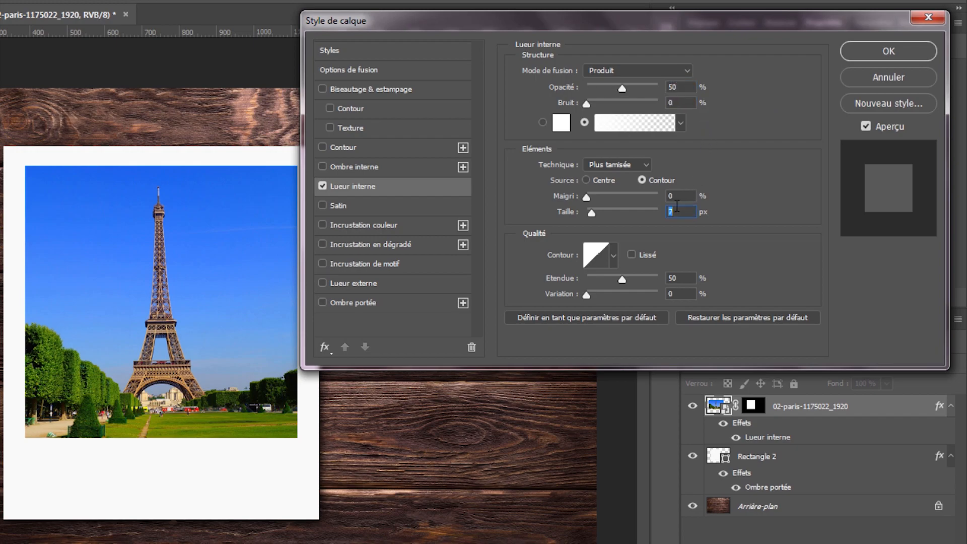
type("15")
Step: Set the inner glow colour to black, 000000, and apply the layer style
left_click(561, 122)
type("000000")
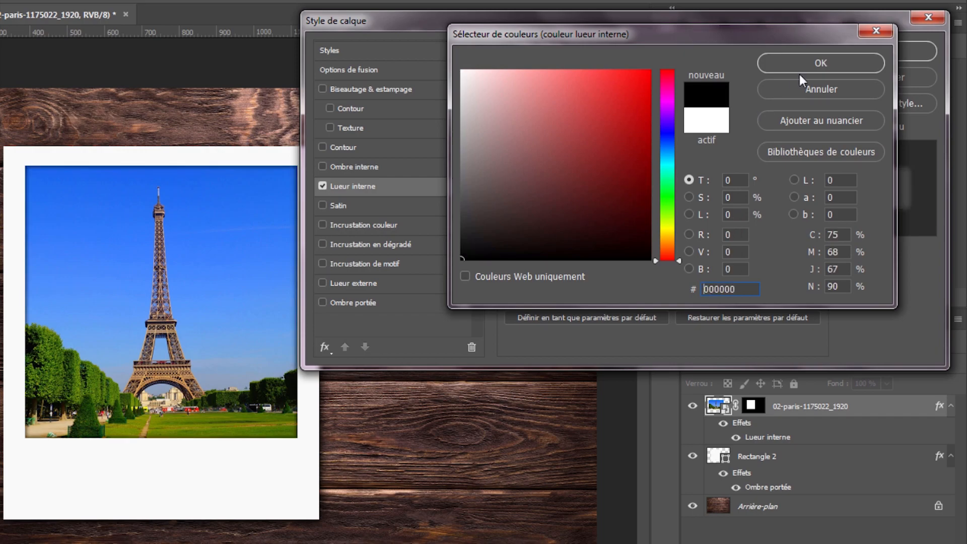
left_click(811, 59)
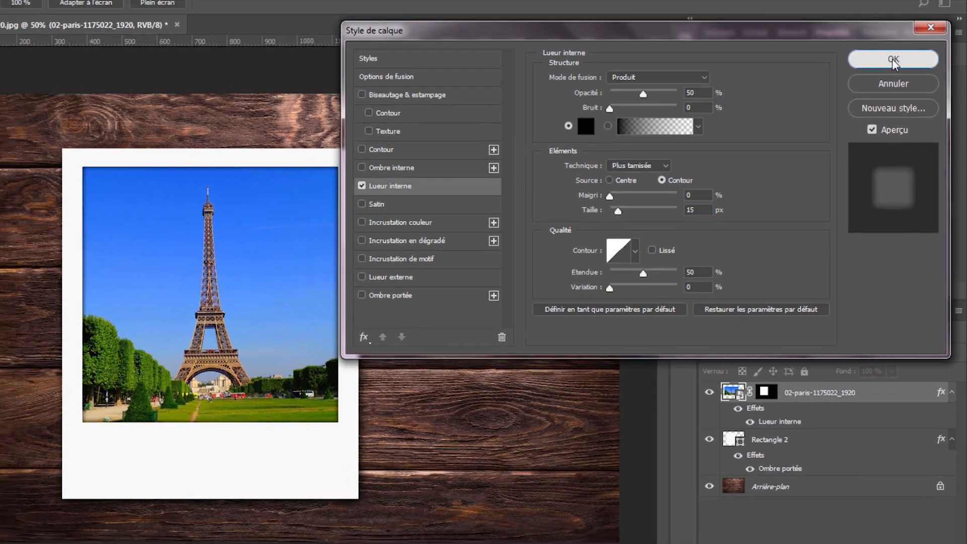
left_click(887, 50)
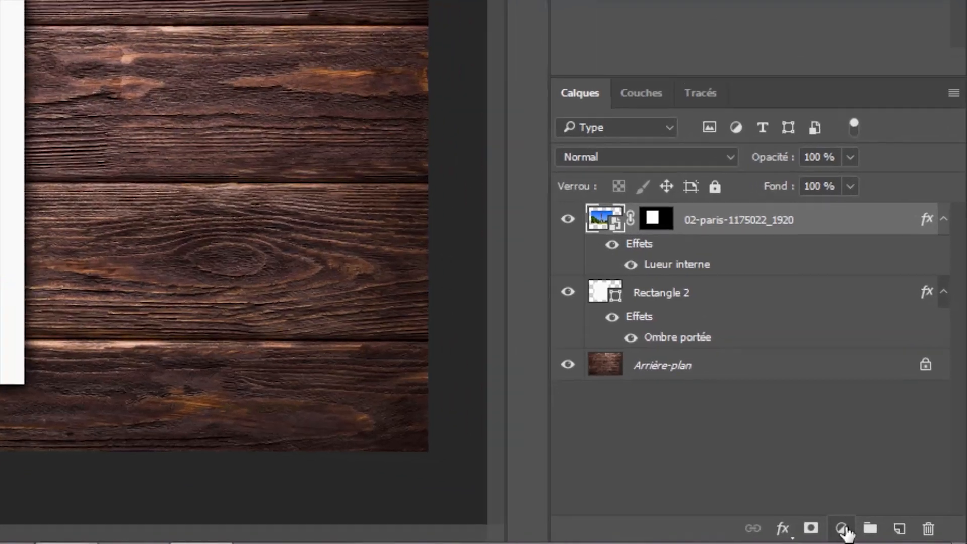
Step: Add a selective colour adjustment layer (Correction sélective) and clip it to the Paris photo layer
left_click(897, 535)
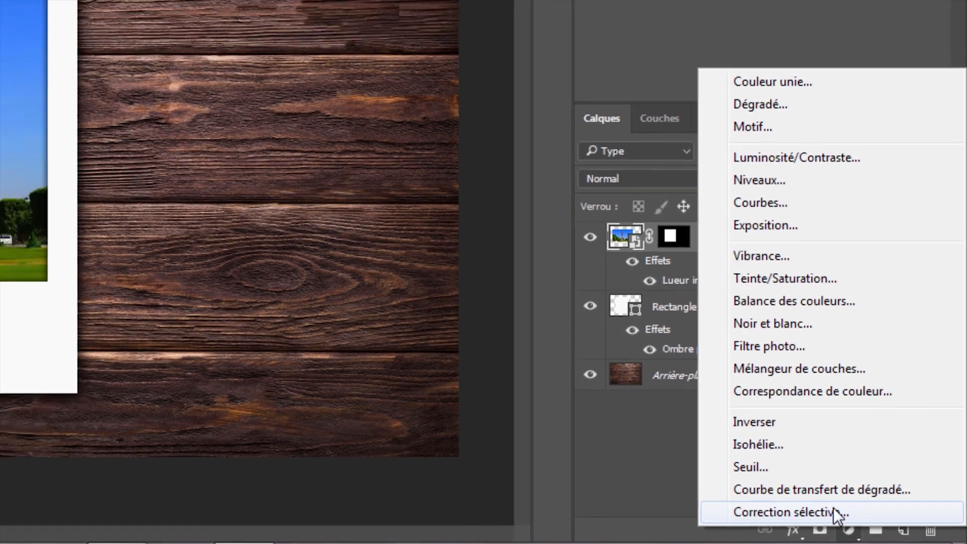
left_click(822, 506)
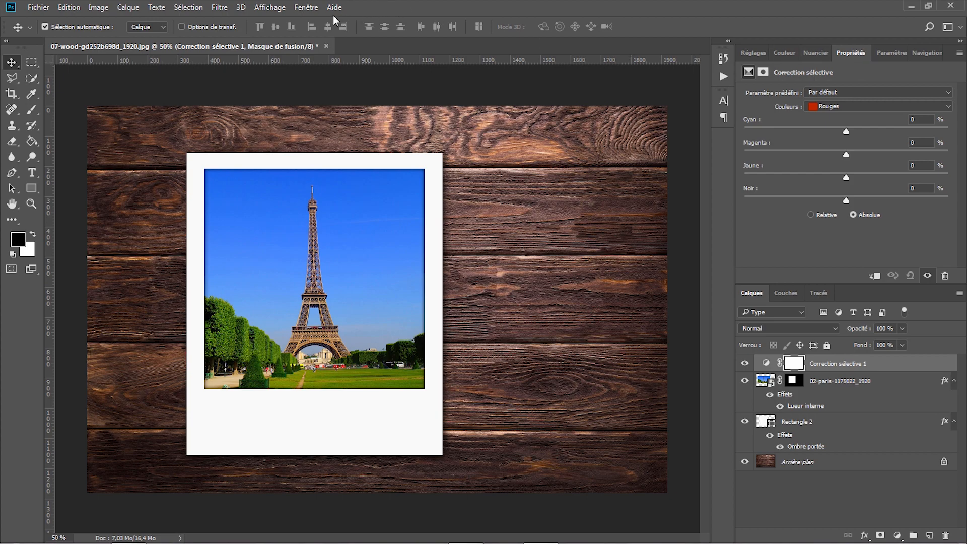
left_click(304, 7)
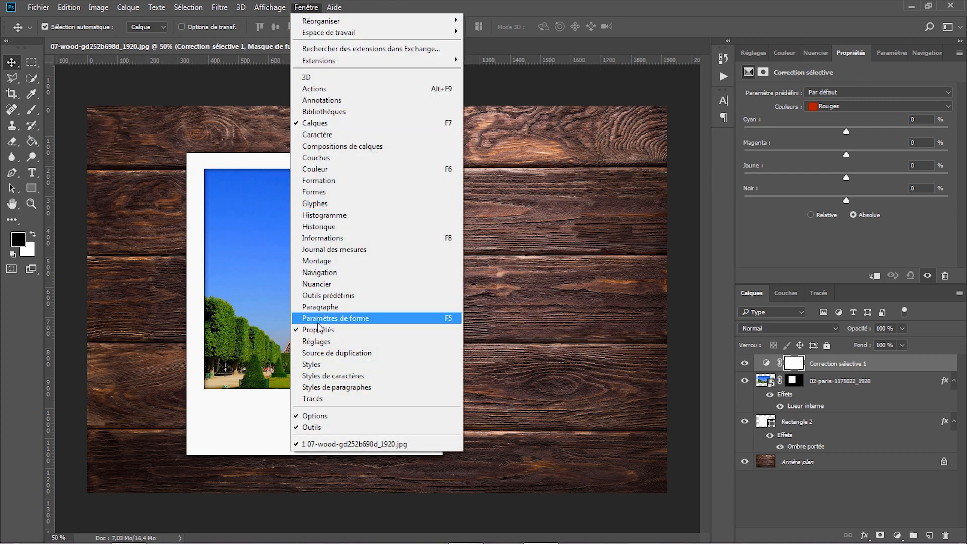
left_click(311, 8)
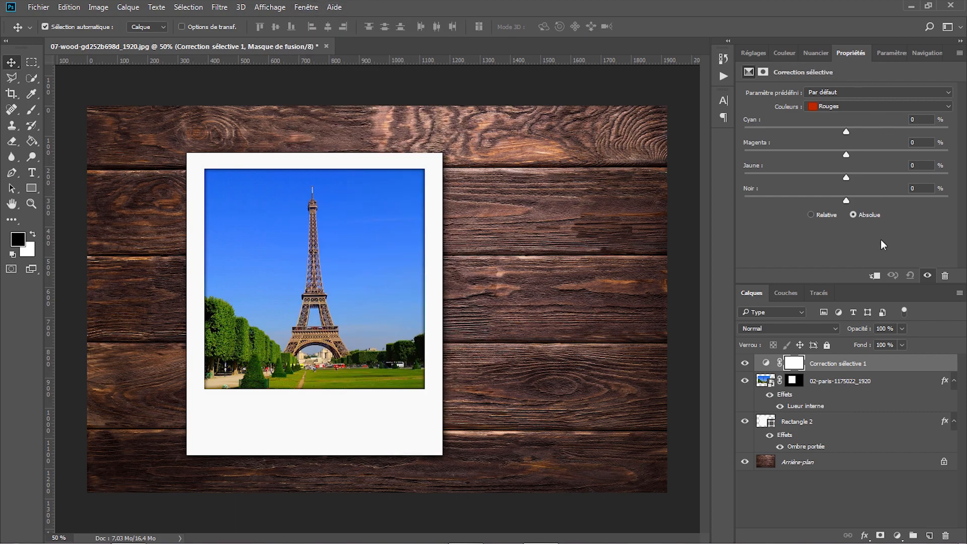
left_click(876, 279)
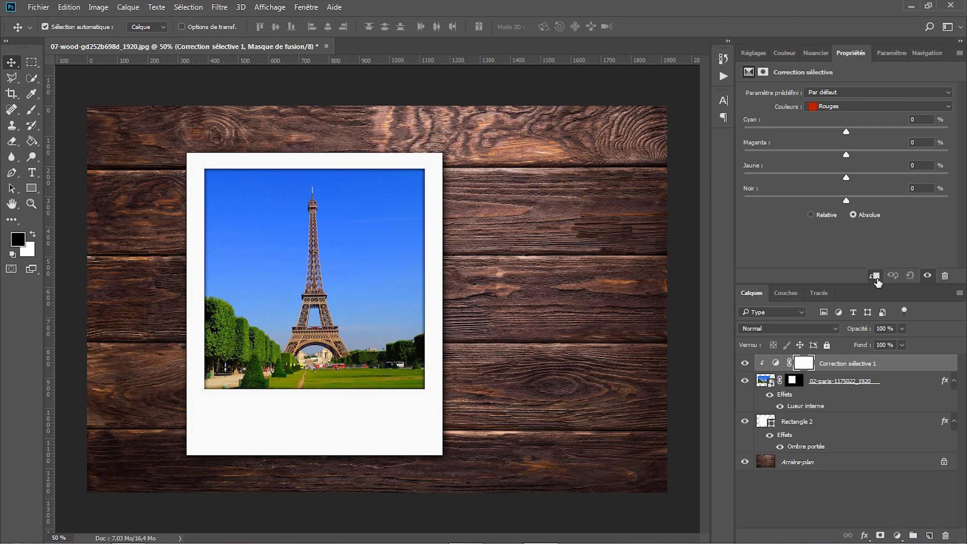
Step: For the yellows (Jaunes) in the selective colour adjustment, set cyan to -16%, magenta to 10%, yellow to 27% and black to 12%
left_click(838, 103)
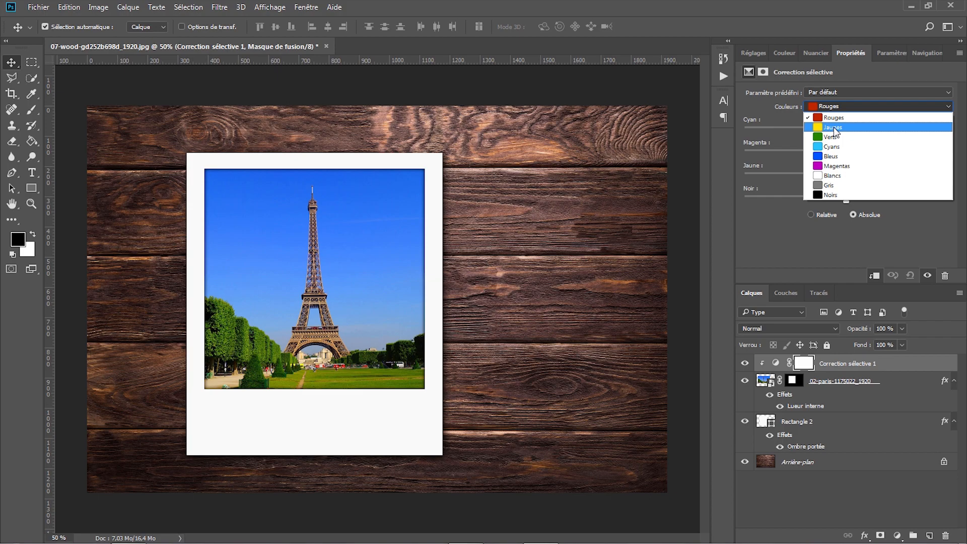
left_click(833, 126)
left_click(913, 119)
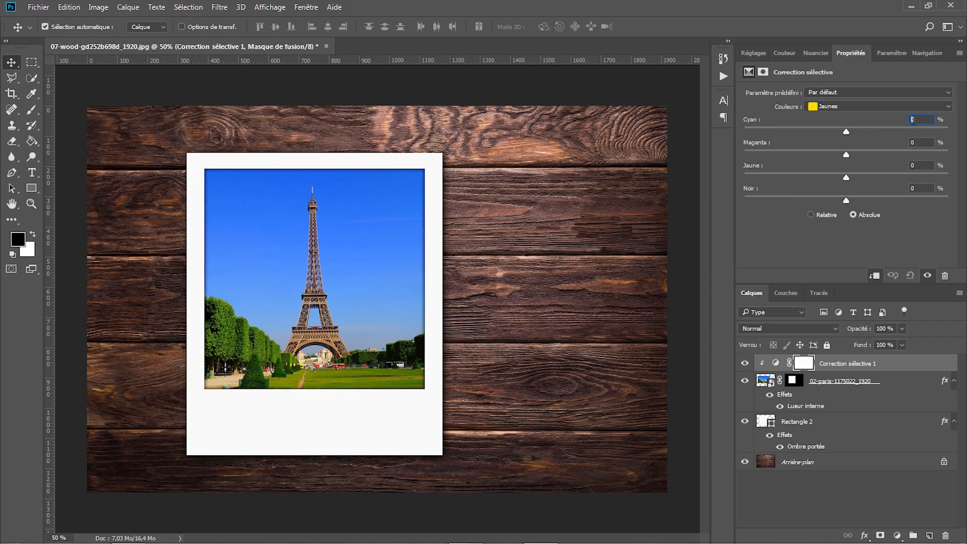
type("-16")
type("10")
left_click(920, 165)
type("27")
left_click(922, 189)
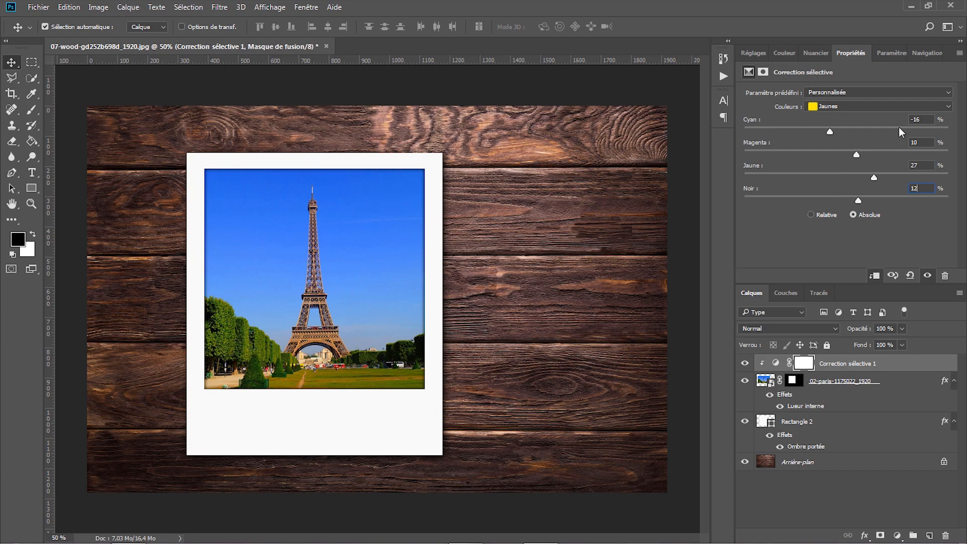
Step: For the greys (Gris), set cyan to -10%, magenta to 7%, yellow to 10% and black to -9%, then compare with the correction hidden
left_click(858, 105)
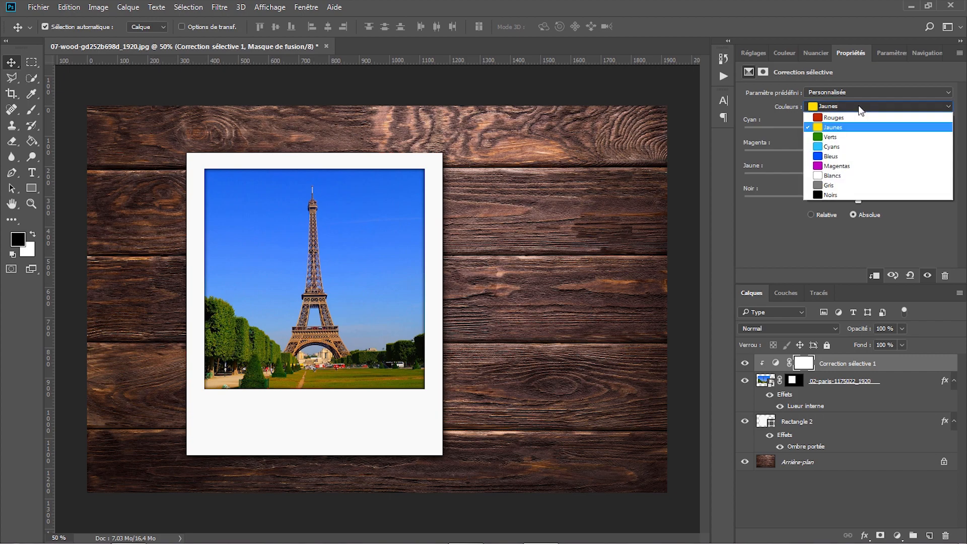
left_click(832, 186)
type("-10")
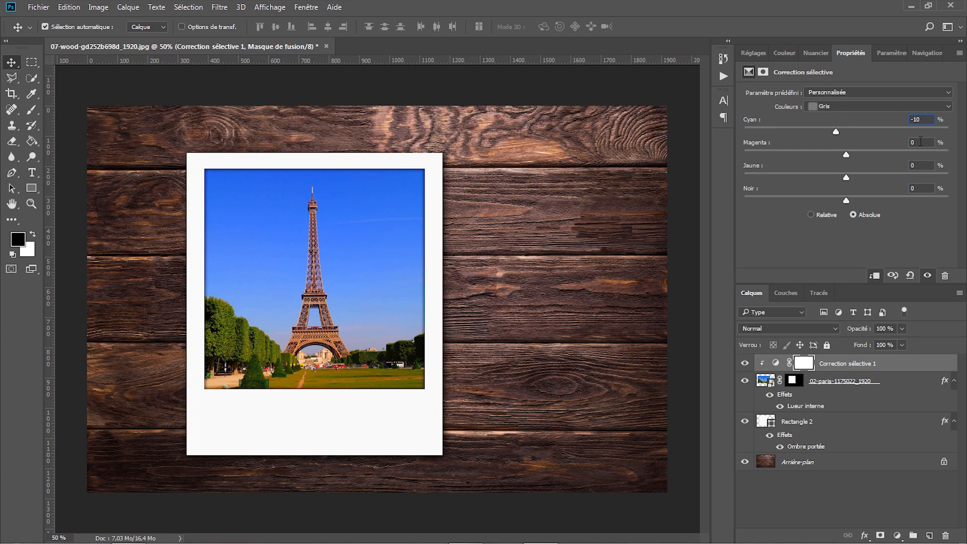
left_click(920, 143)
type("7")
left_click(923, 167)
type("10")
left_click(915, 188)
type("-9")
left_click(744, 363)
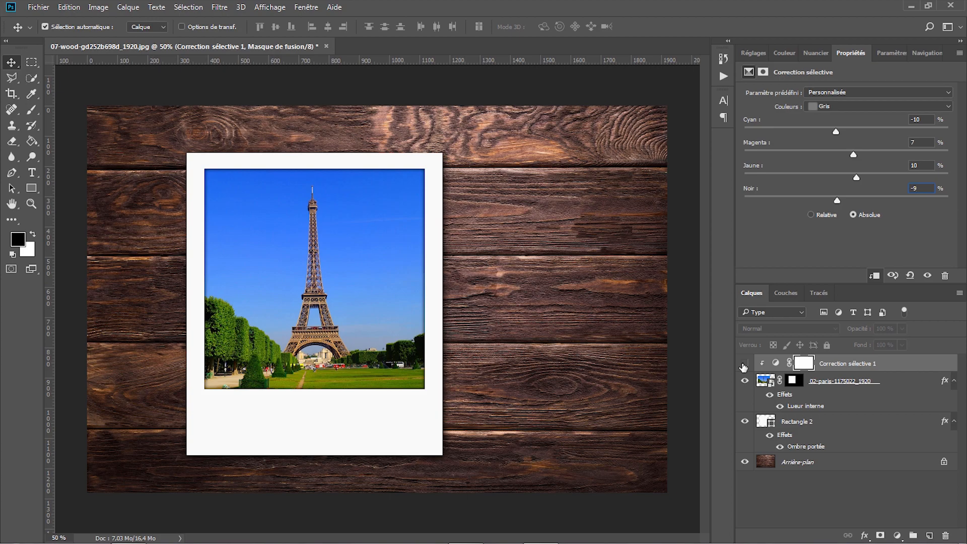
left_click(744, 363)
left_click(744, 364)
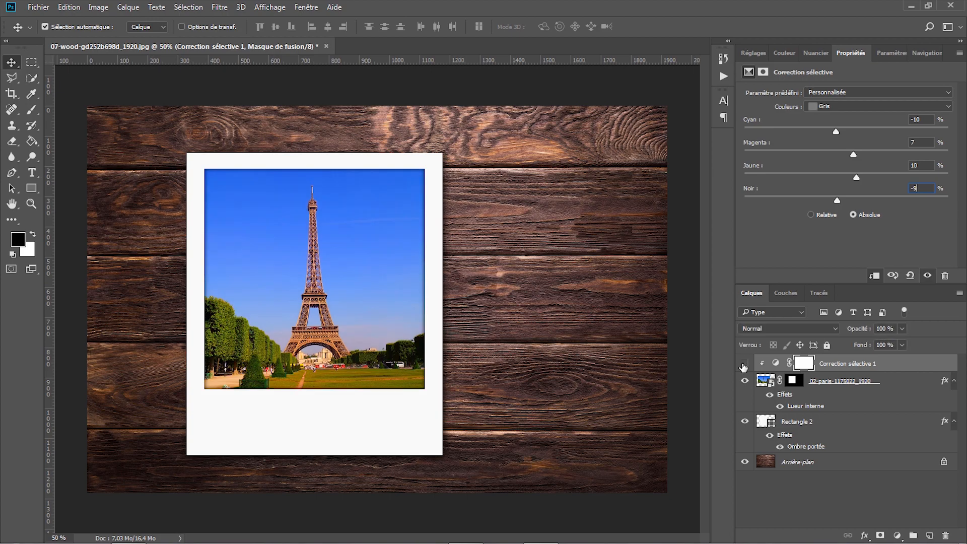
left_click(744, 364)
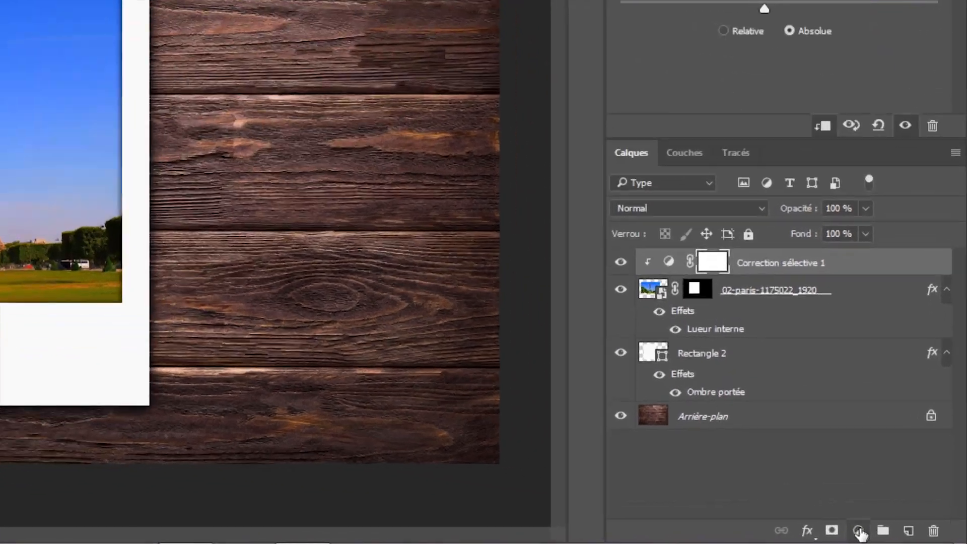
Step: Add a curves adjustment layer (Courbes) above the selective colour correction and clip it to the Paris photo layer
left_click(897, 536)
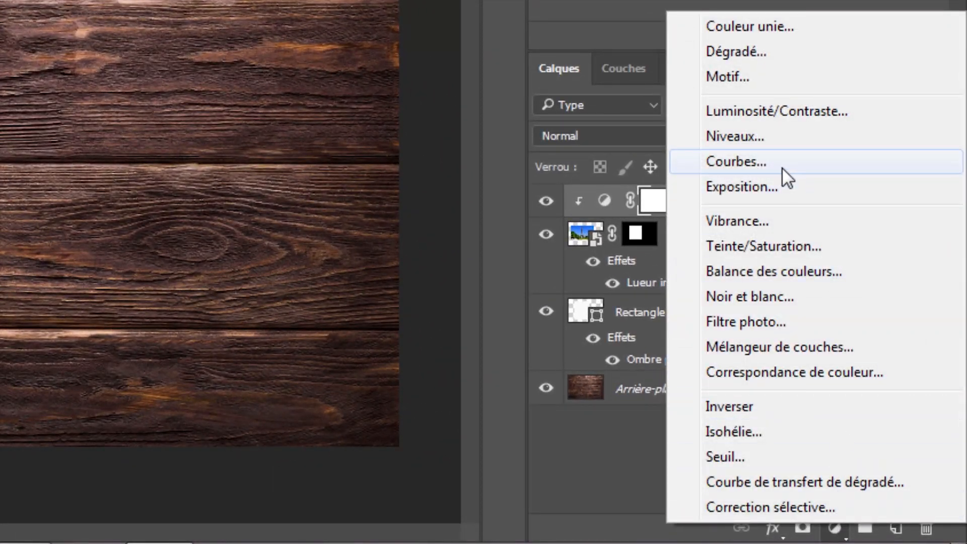
left_click(786, 168)
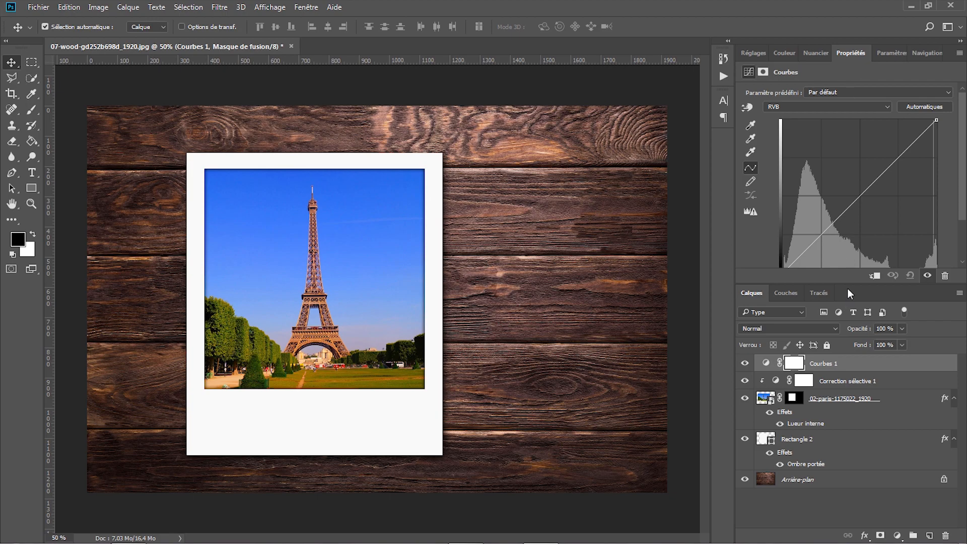
left_click_drag(848, 283, 847, 305)
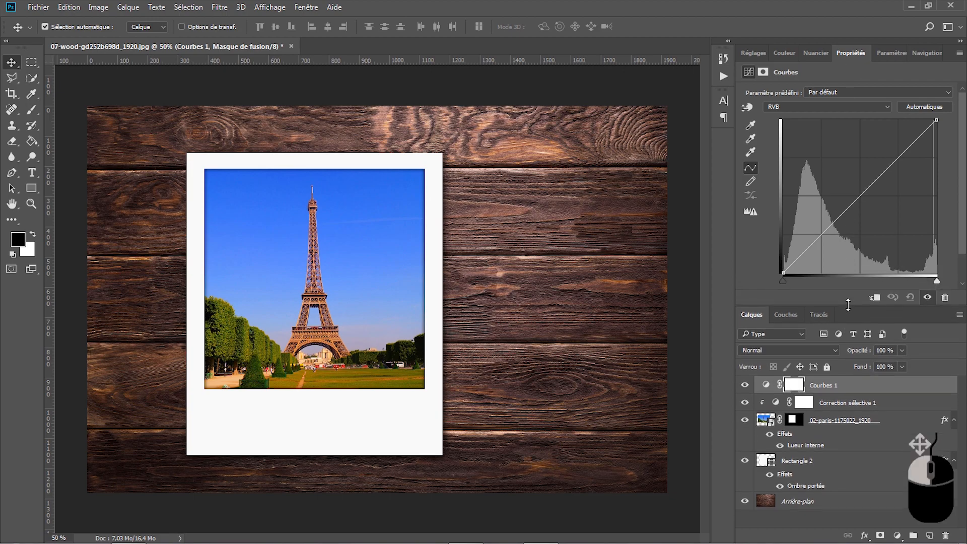
left_click(874, 297)
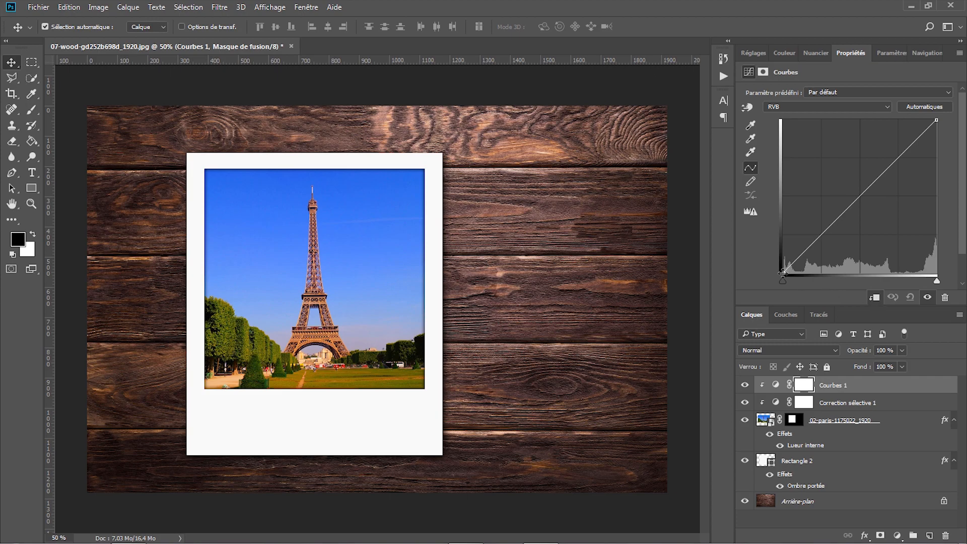
Step: Raise the black point of the RGB curve slightly to fade the photo's shadows, and compare with the curves layer hidden
mouse_move(782, 271)
left_mouse_down()
mouse_move(780, 249)
mouse_move(774, 255)
left_mouse_up()
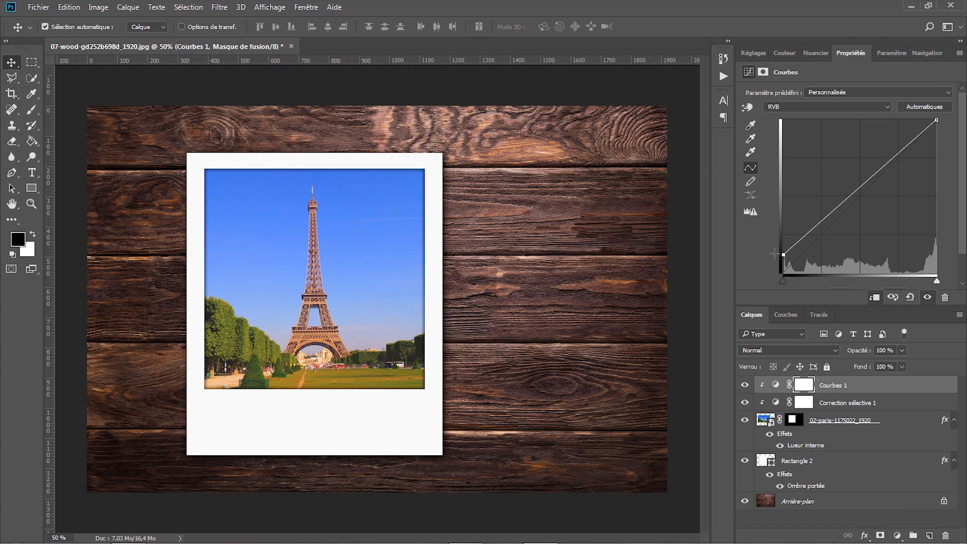
left_click(744, 386)
left_click(744, 387)
Step: Write the caption "paris 2022" in BD Cartoon Shout at 72 pt on the frame's white strip below the photo
left_click(32, 173)
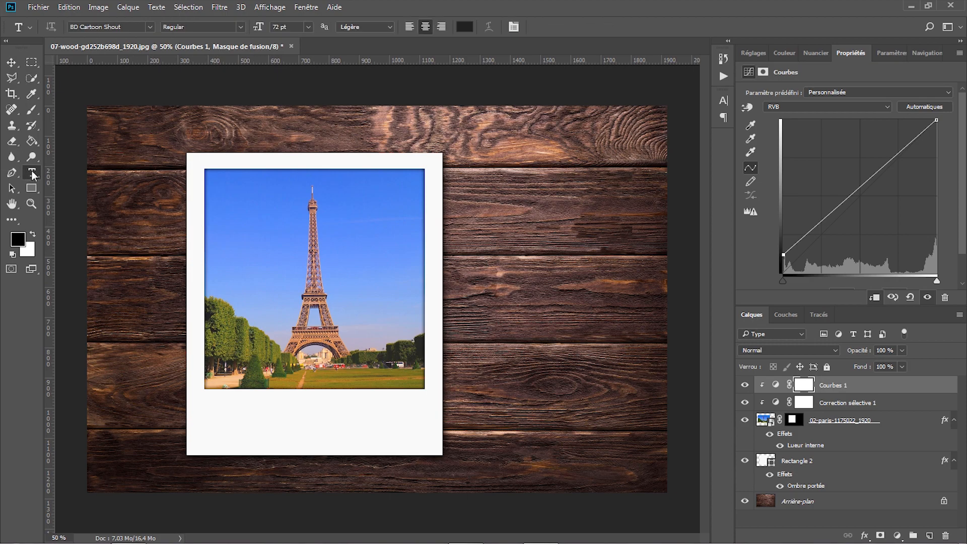
left_click(82, 28)
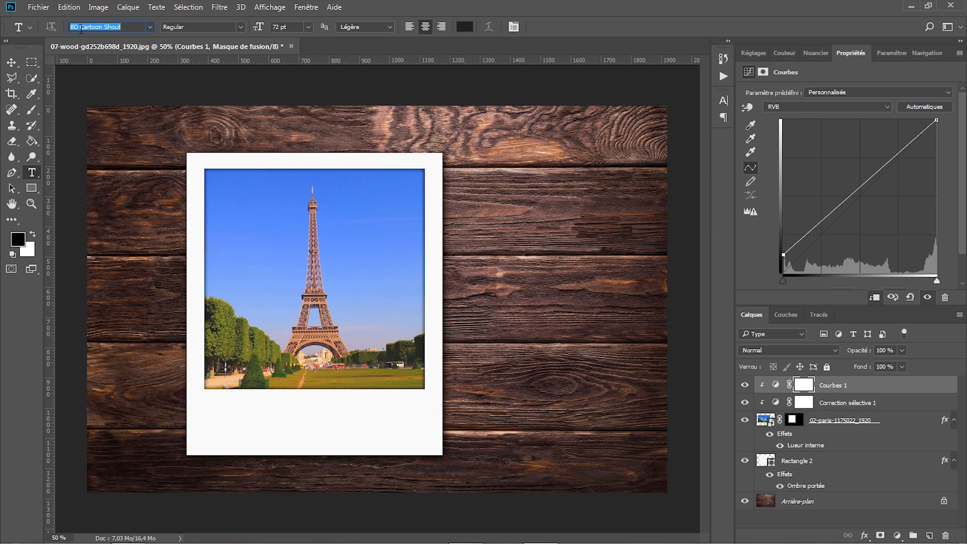
left_click(150, 28)
left_click(151, 28)
left_click(307, 27)
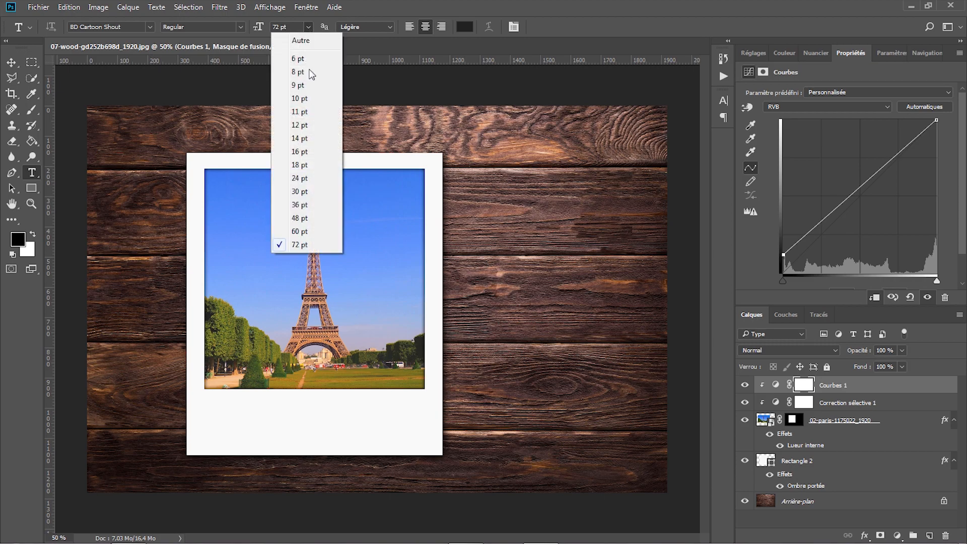
left_click(320, 243)
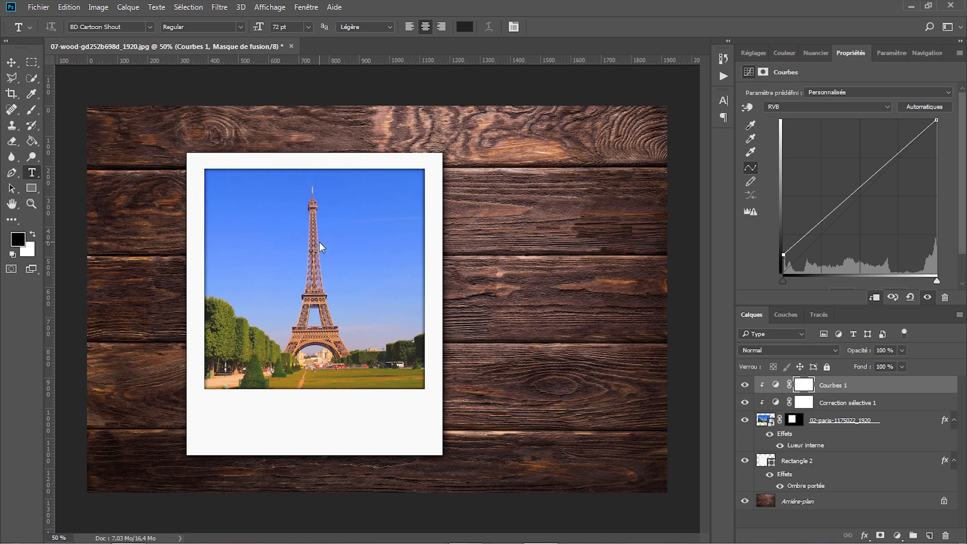
left_click(271, 427)
type("PARIS 2022")
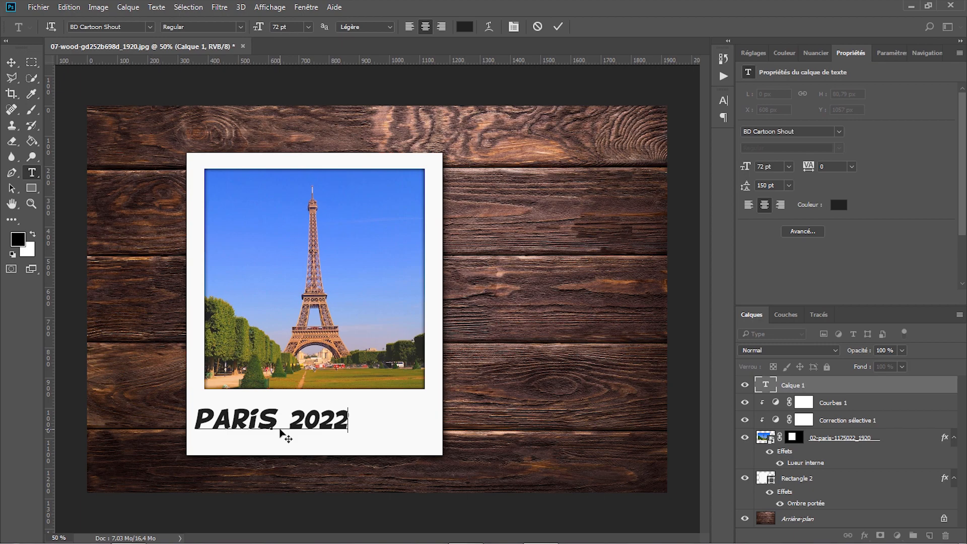
left_click(11, 63)
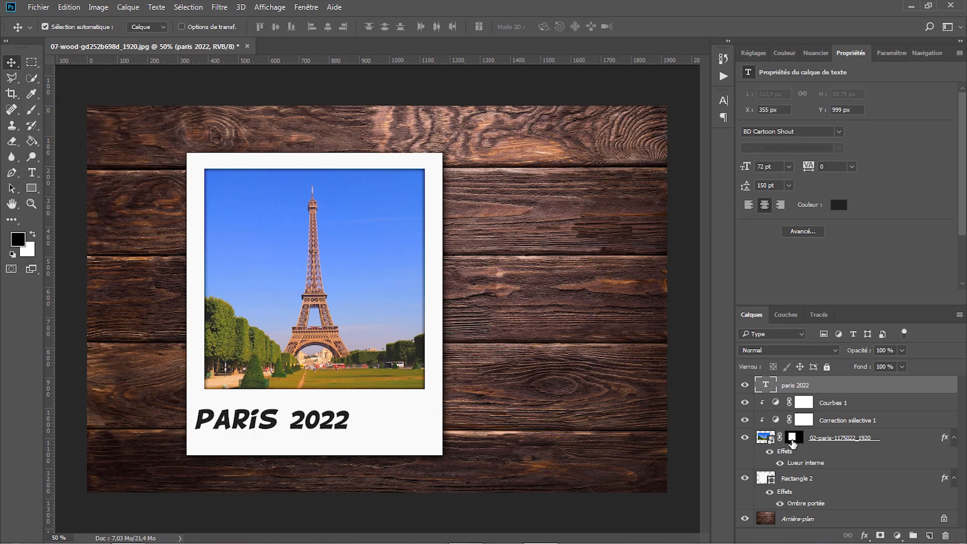
Step: Centre the caption horizontally on the white Polaroid frame, Rectangle 2
key("ctrl")
left_click(796, 486, "ctrl")
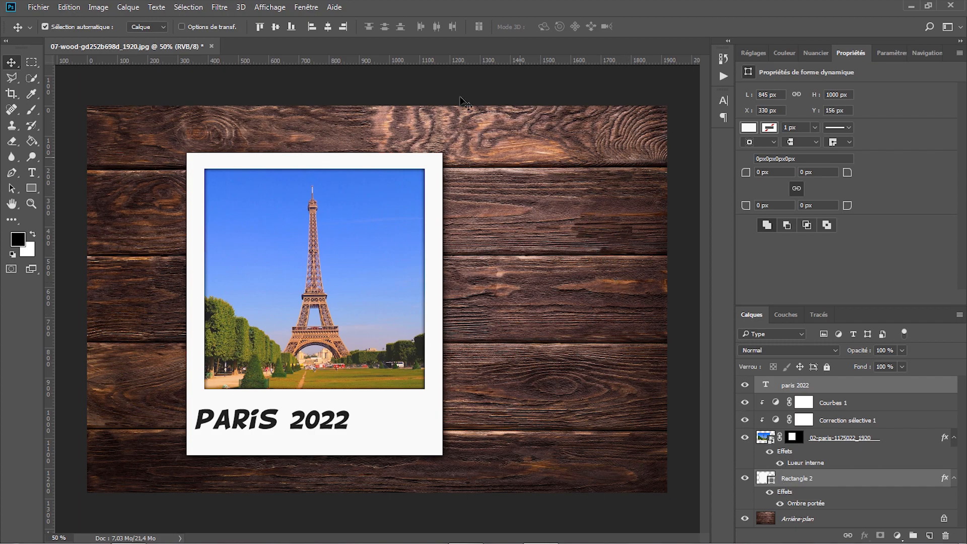
left_click(329, 28)
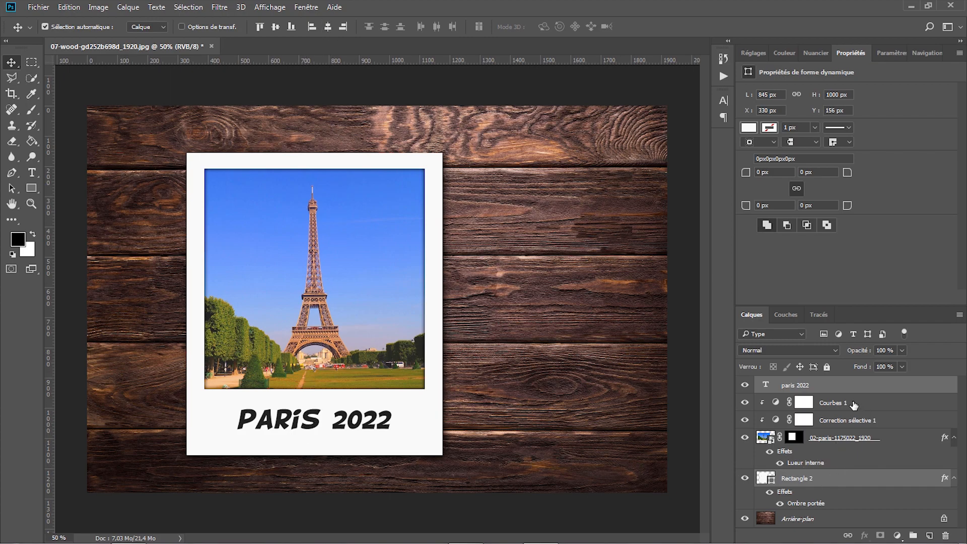
Step: Group all layers from the caption down to Rectangle 2 and name the group Polaroïd1
left_click(834, 387)
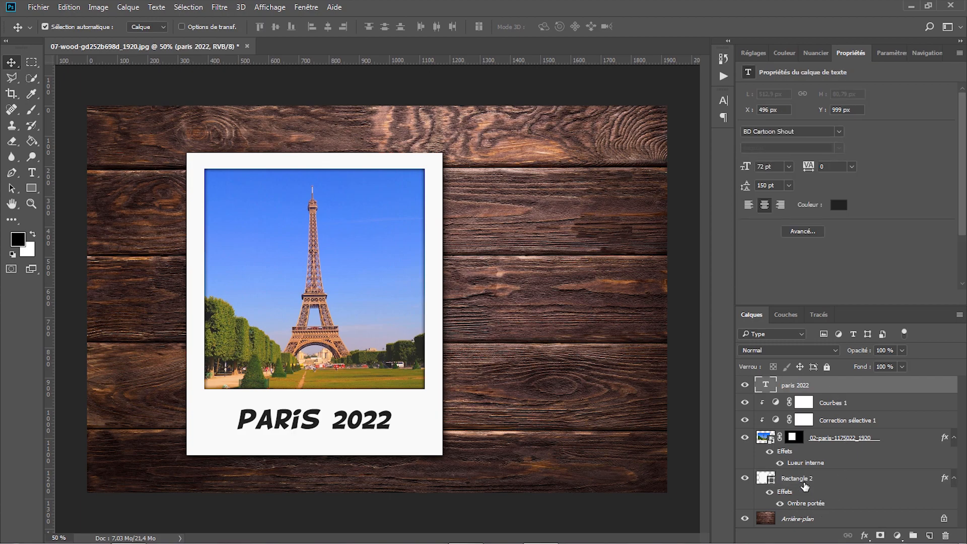
left_click(807, 478, "shift")
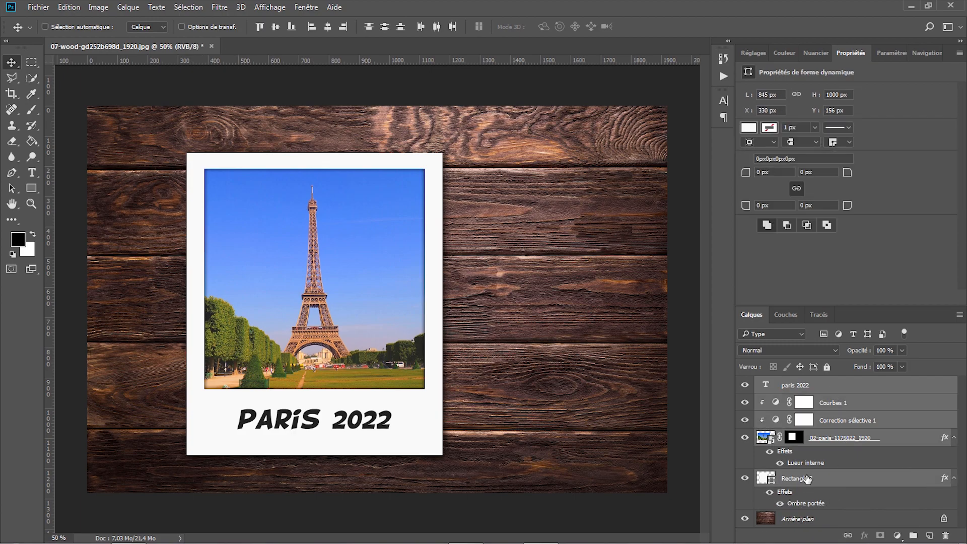
key("ctrl+g")
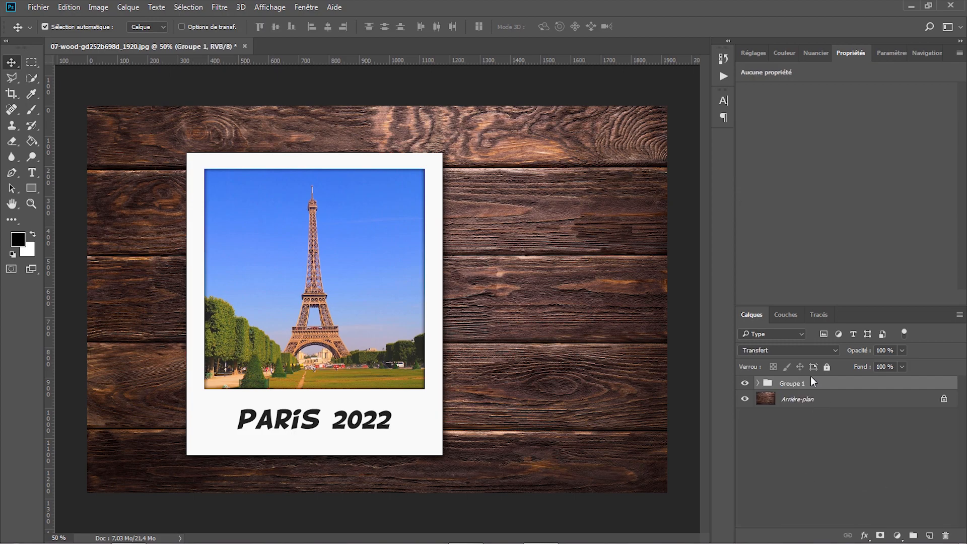
double_click(802, 382)
type("Polaro")
type("id1")
key("Return")
Step: Scale the Polaroïd1 group proportionally to about 67% and move it to the left side of the wood background
key("ctrl+t")
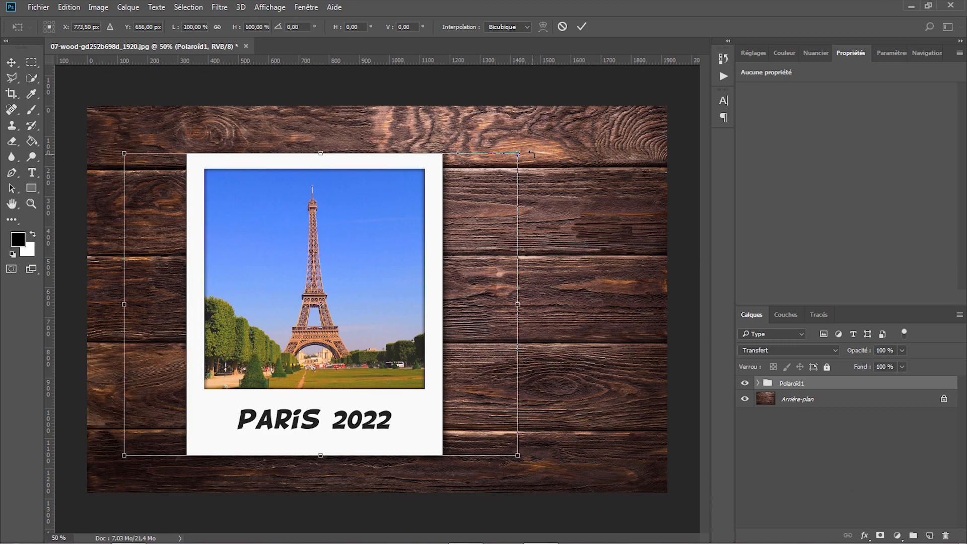
left_click_drag(518, 153, 386, 254)
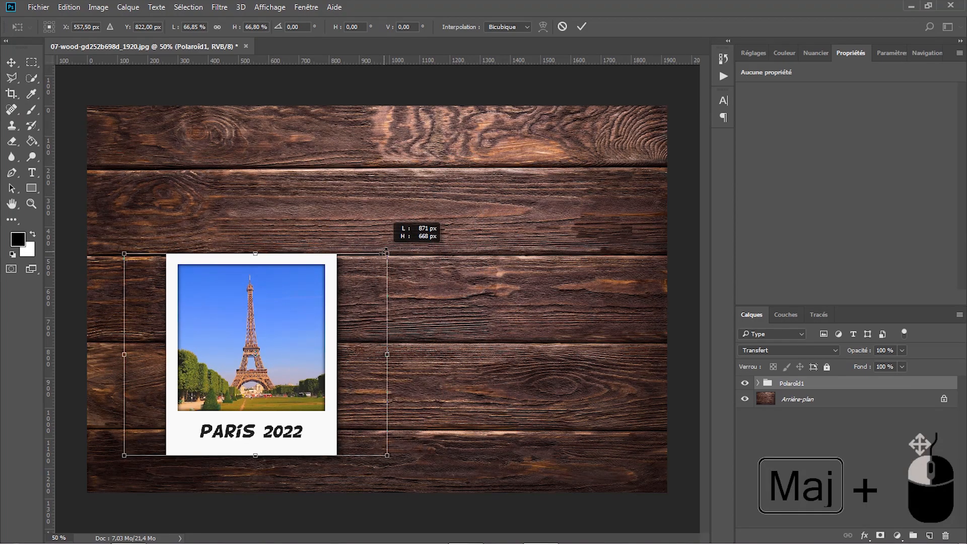
left_click_drag(313, 322, 249, 242)
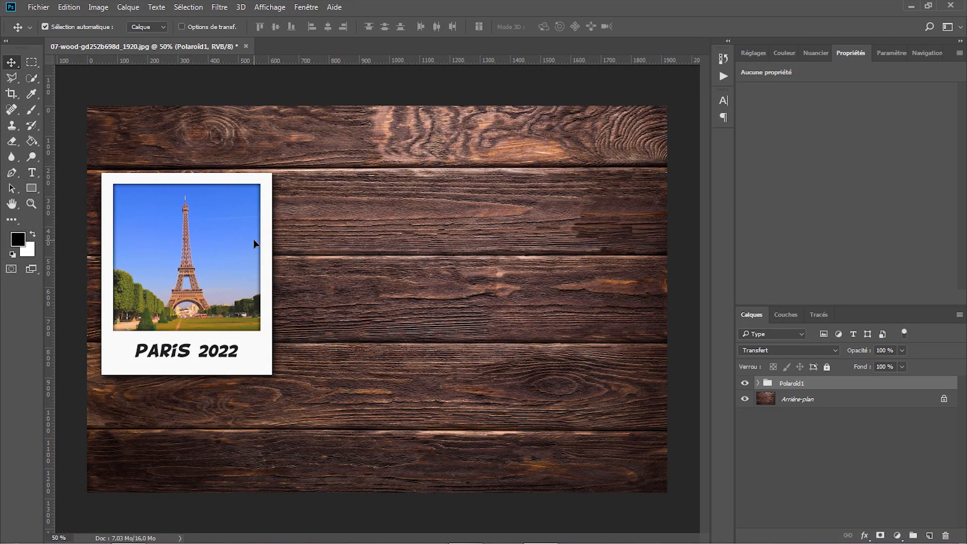
Step: Duplicate the Polaroïd1 group twice
key("ctrl")
key("ctrl")
key("ctrl+j")
key("ctrl+j")
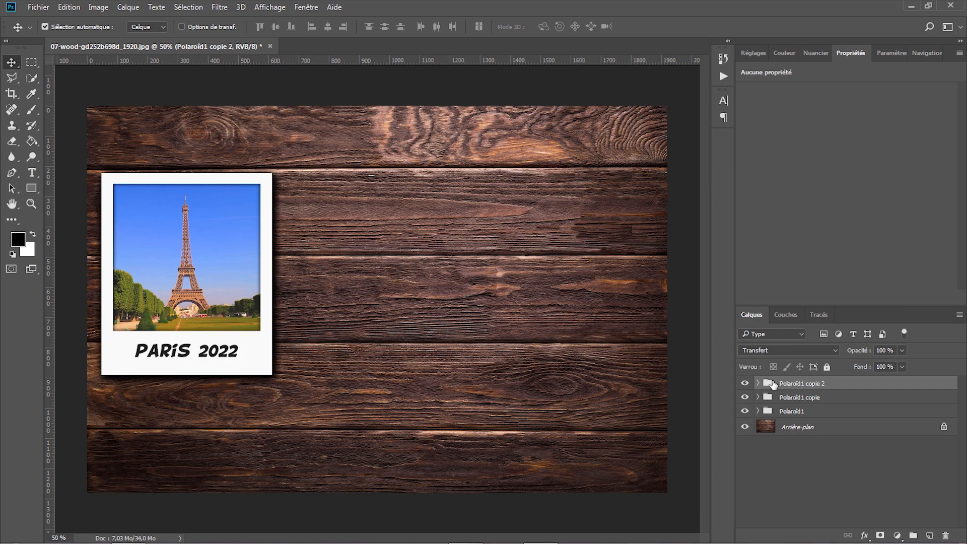
Step: Rename the first copy of the Polaroid group as Polaroïd2
left_click(796, 401)
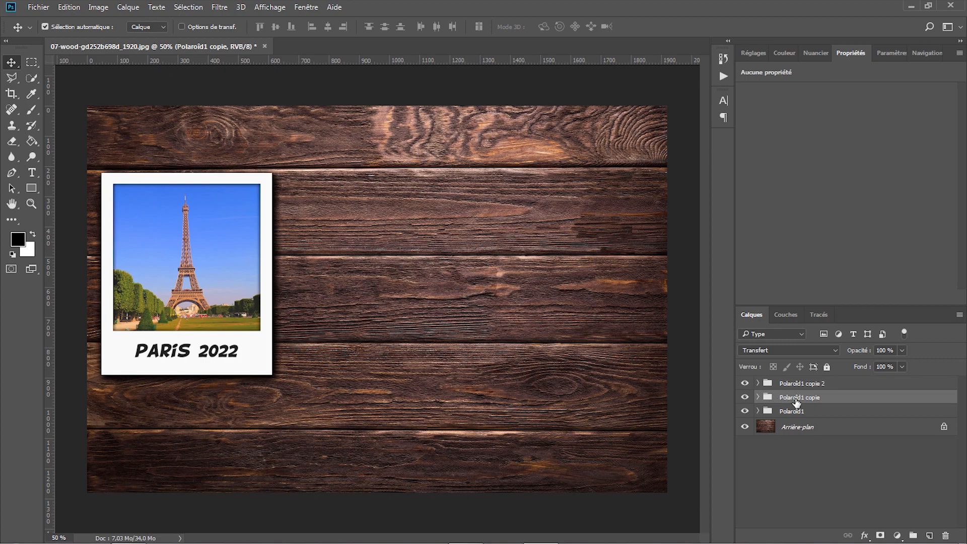
double_click(796, 402)
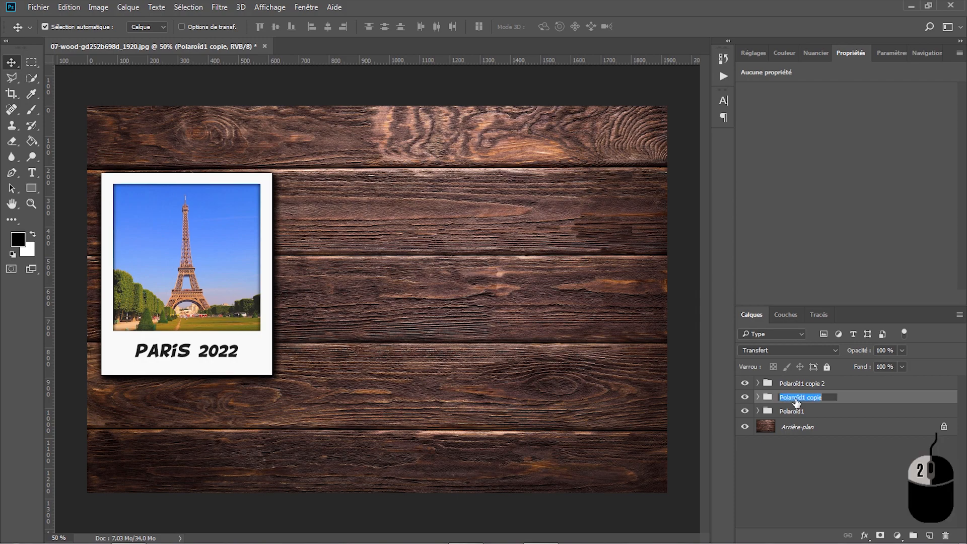
left_click_drag(802, 398, 840, 399)
type("2")
key("Return")
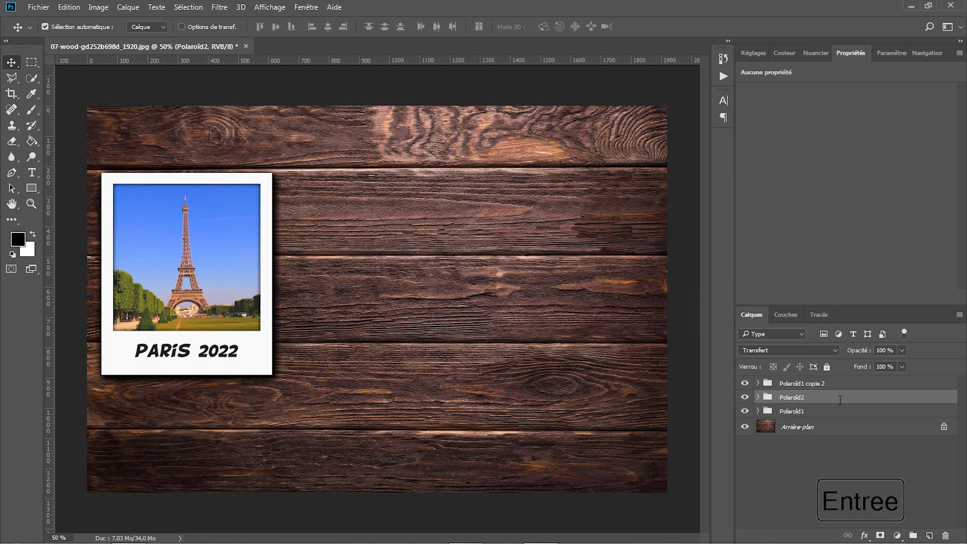
Step: Rename the second copy of the Polaroid group as Polaroïd3
double_click(805, 385)
left_click(806, 383)
left_click(827, 384, "shift")
key("BackSpace")
key("BackSpace")
type("3")
key("Return")
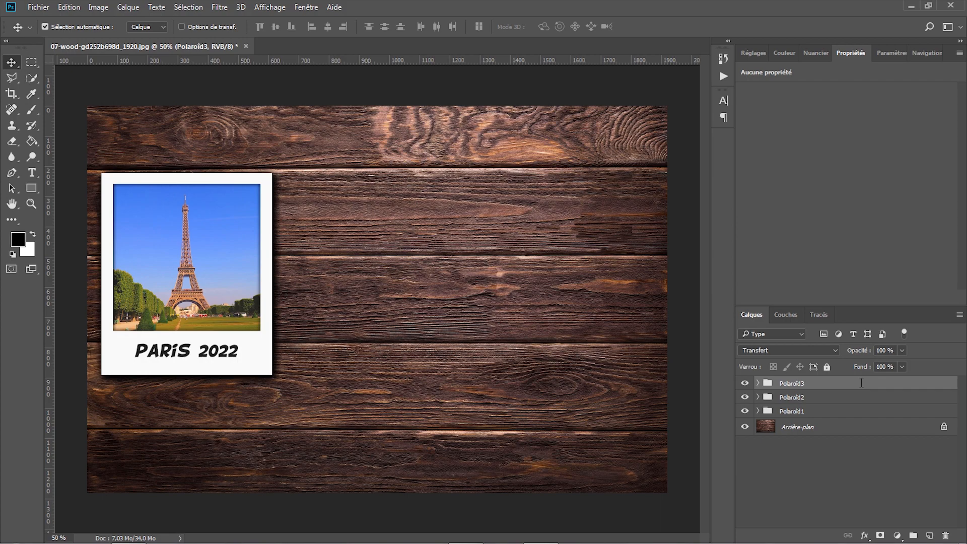
Step: Move the Polaroïd3 group horizontally to the right side of the wood background, level with the original Polaroid
key("ctrl+t")
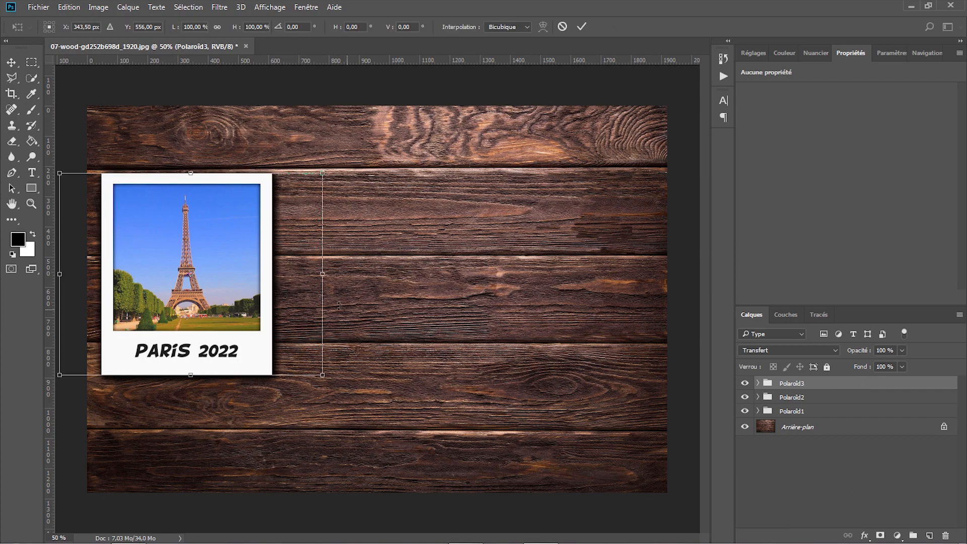
left_click_drag(304, 300, 683, 300)
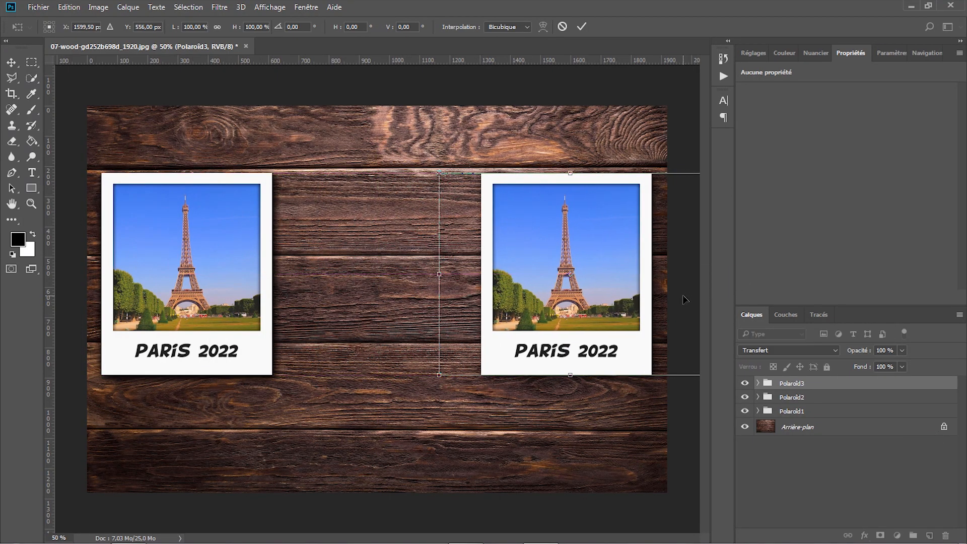
key("Return")
Step: Move the Polaroïd2 group midway between the other two Polaroids, keeping it level with them
left_click(806, 397)
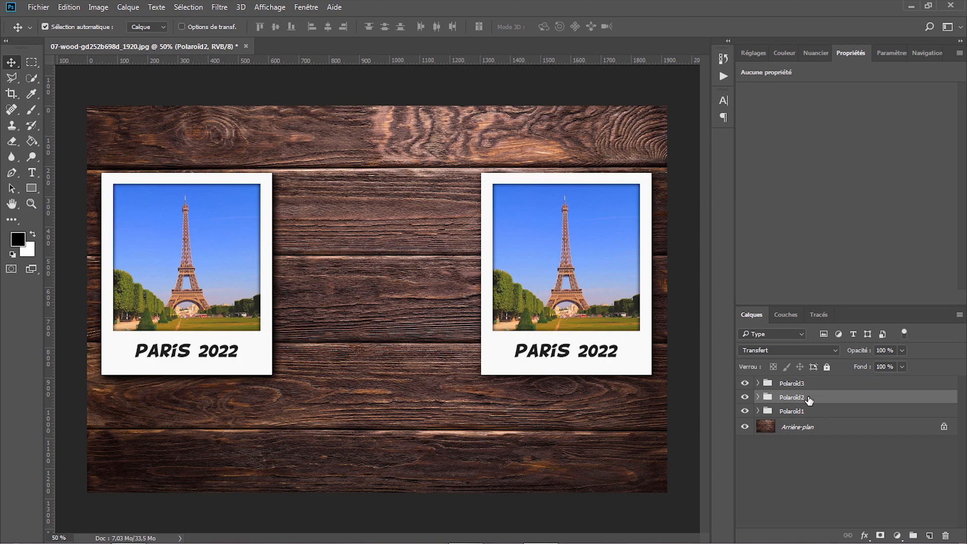
key("ctrl+t")
left_click_drag(301, 322, 491, 325)
key("Left")
key("Left")
key("Left")
key("Left")
key("Left")
key("Left")
key("Return")
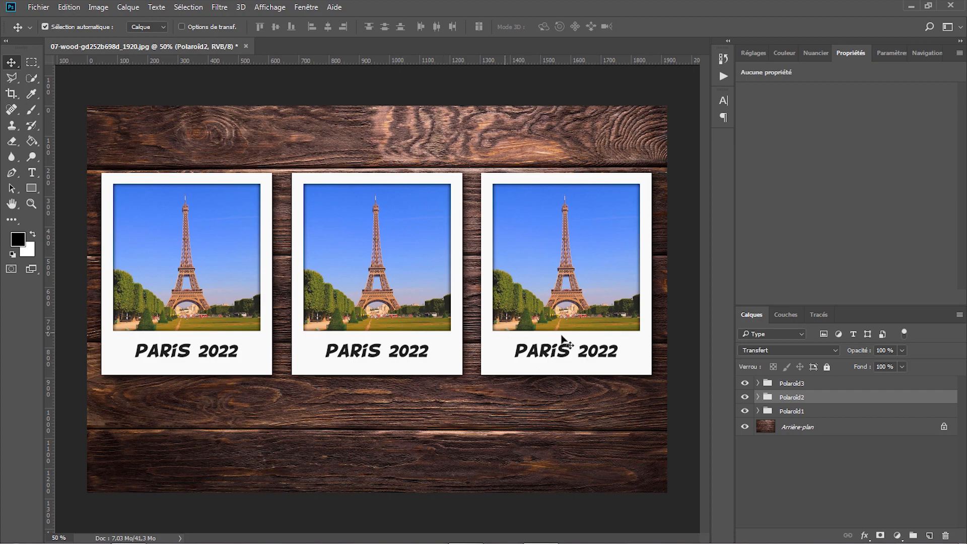
Step: Import and embed 06-istanbul-915076_1920.jpg directly above the Paris photo in the Polaroïd2 group
left_click(758, 398)
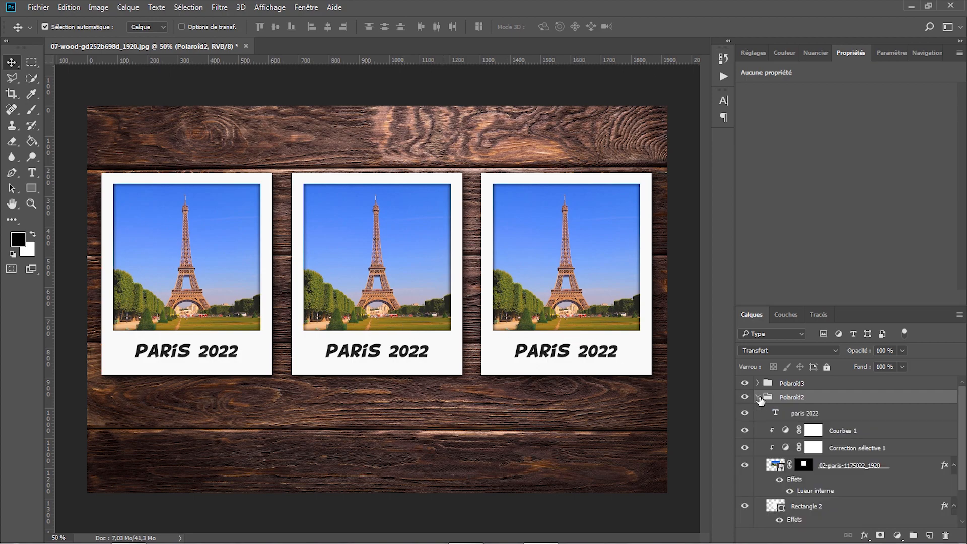
left_click(772, 466)
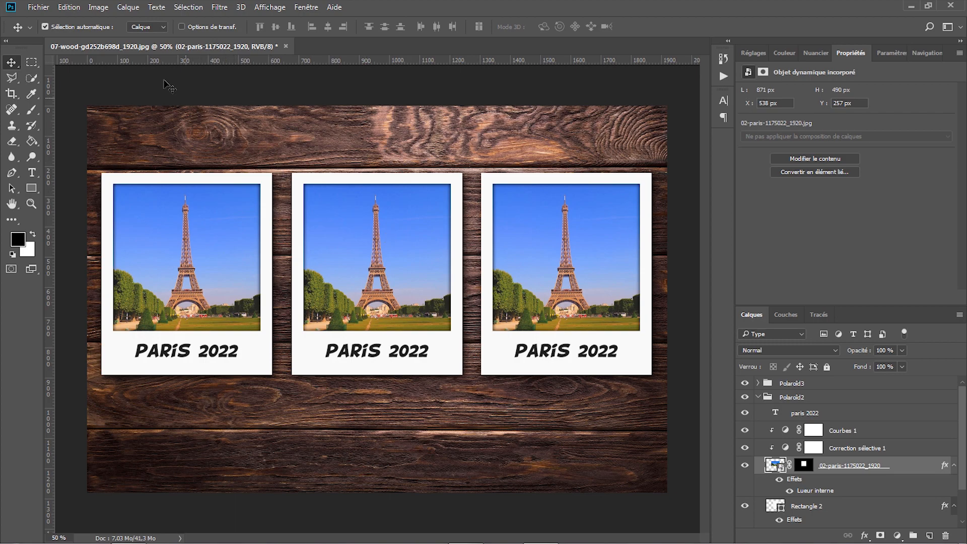
left_click(37, 8)
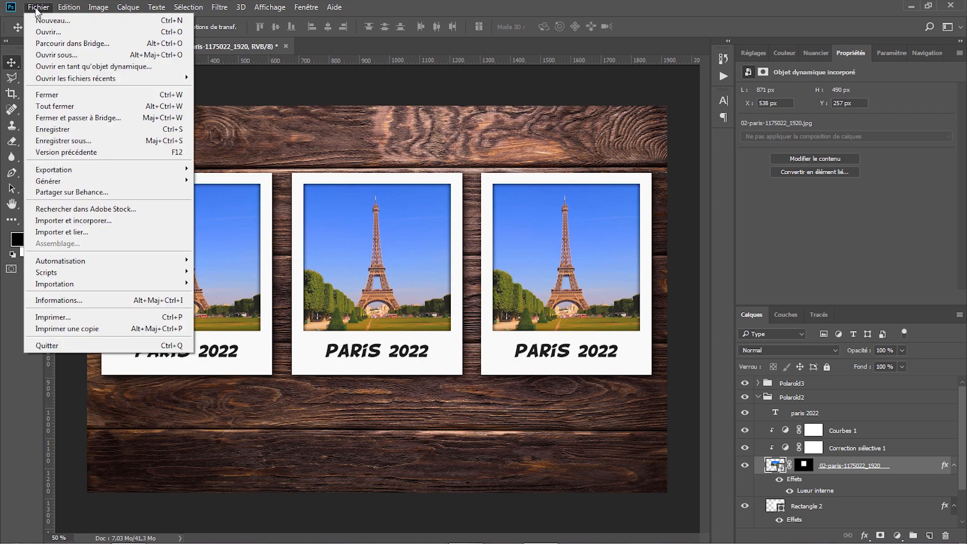
left_click(91, 224)
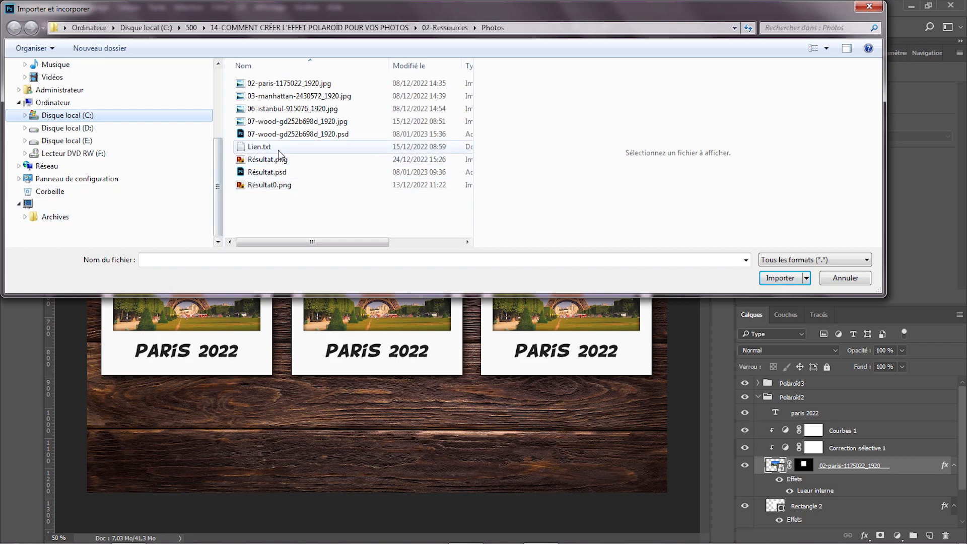
left_click(280, 109)
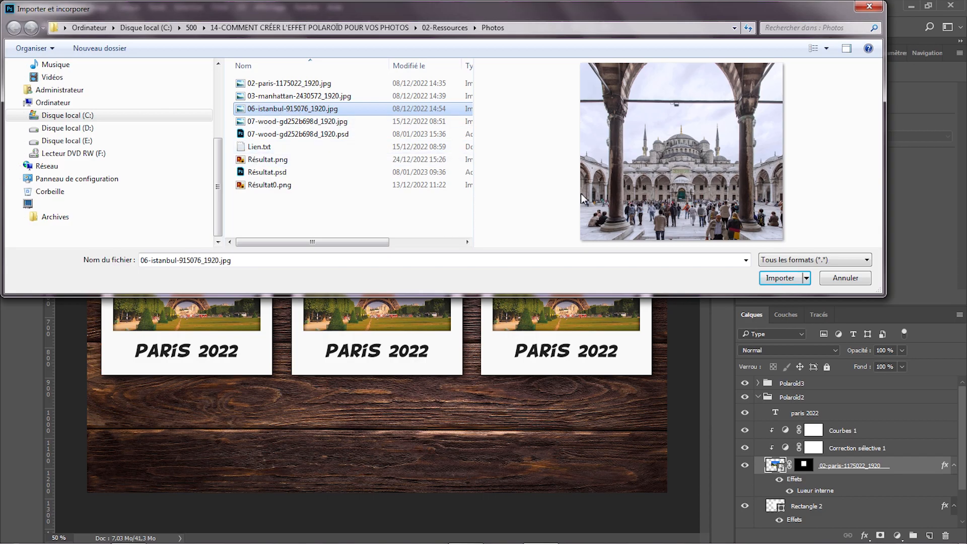
left_click(778, 279)
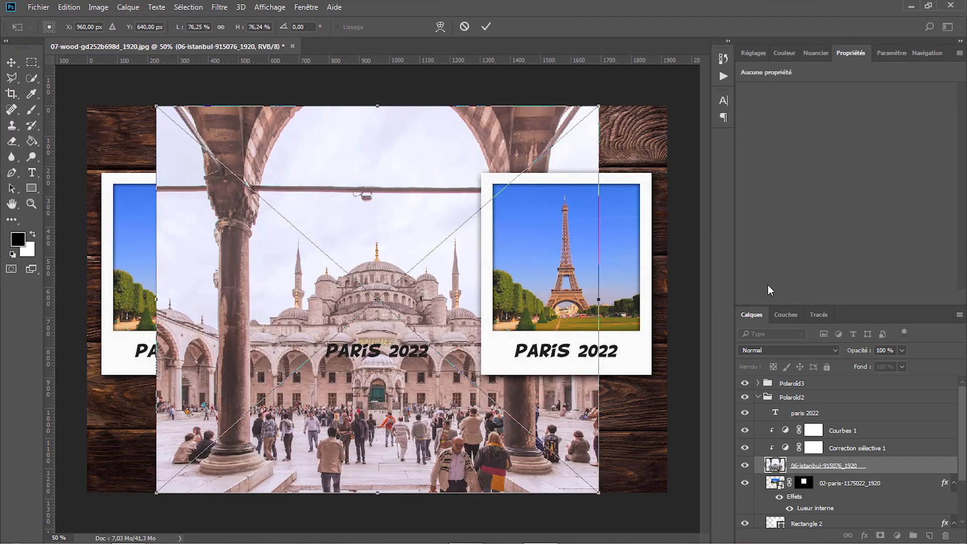
Step: Using 50% opacity as a guide, scale the Istanbul photo to about 29% centred over the middle Polaroid's picture area, and restore 100% opacity
left_click(879, 351)
type("50")
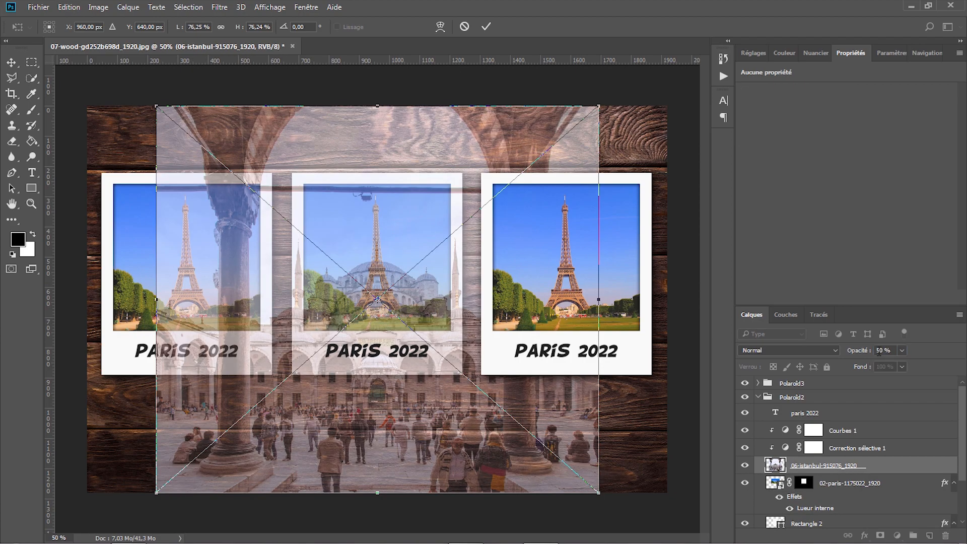
left_click_drag(603, 106, 419, 263)
left_click_drag(339, 287, 485, 210)
left_click_drag(566, 413, 468, 341)
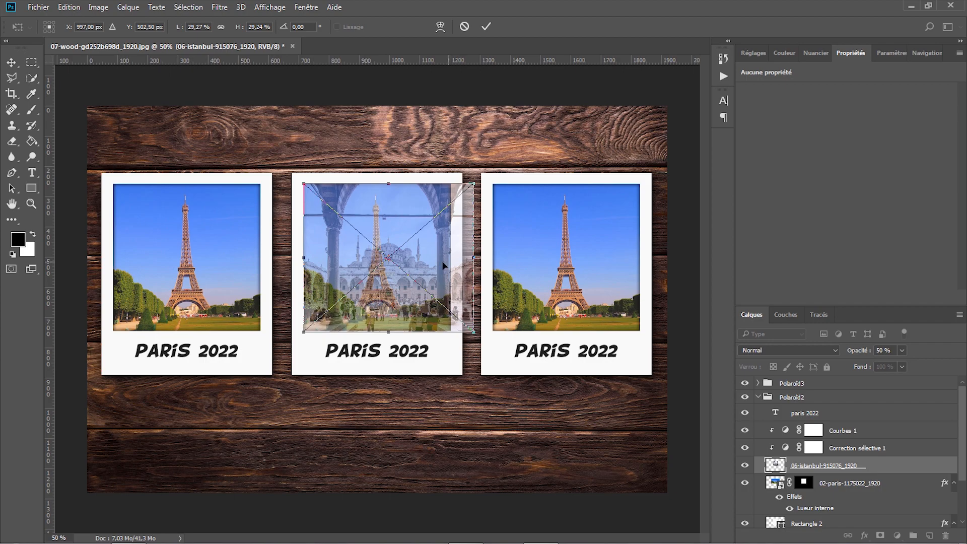
left_click_drag(439, 262, 428, 262)
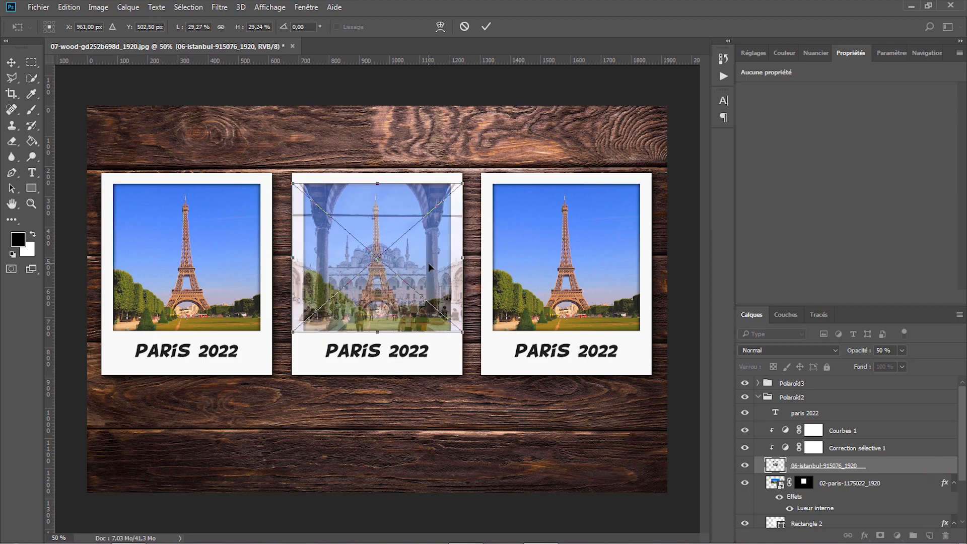
key("Return")
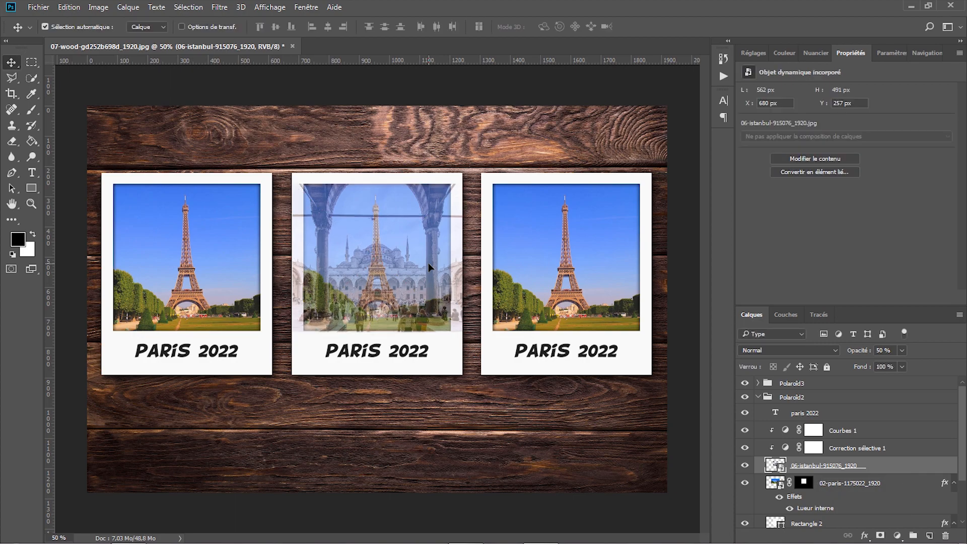
left_click(882, 349)
type("100")
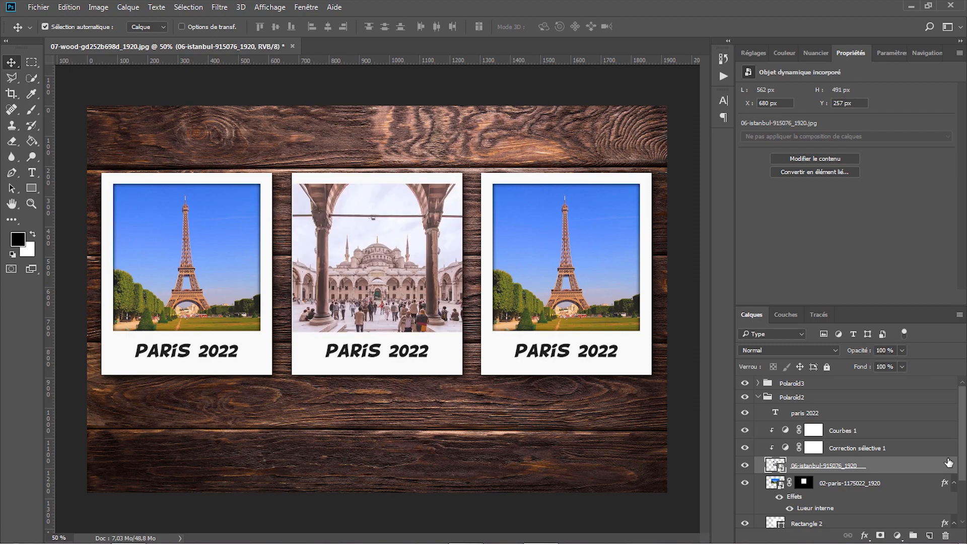
Step: Copy the layer style of the Paris photo in Polaroïd2 and paste it onto the Istanbul photo layer
left_click(839, 486)
right_click(838, 488)
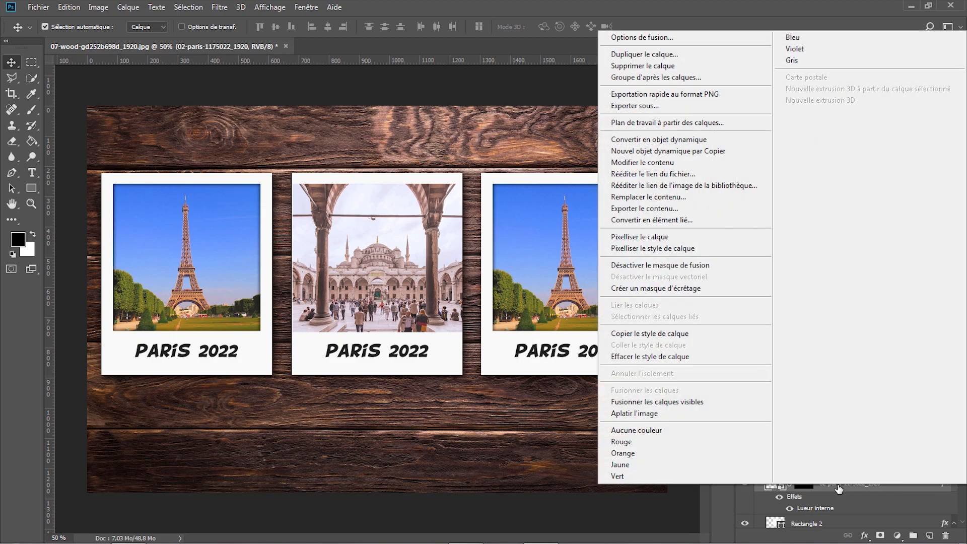
left_click(674, 335)
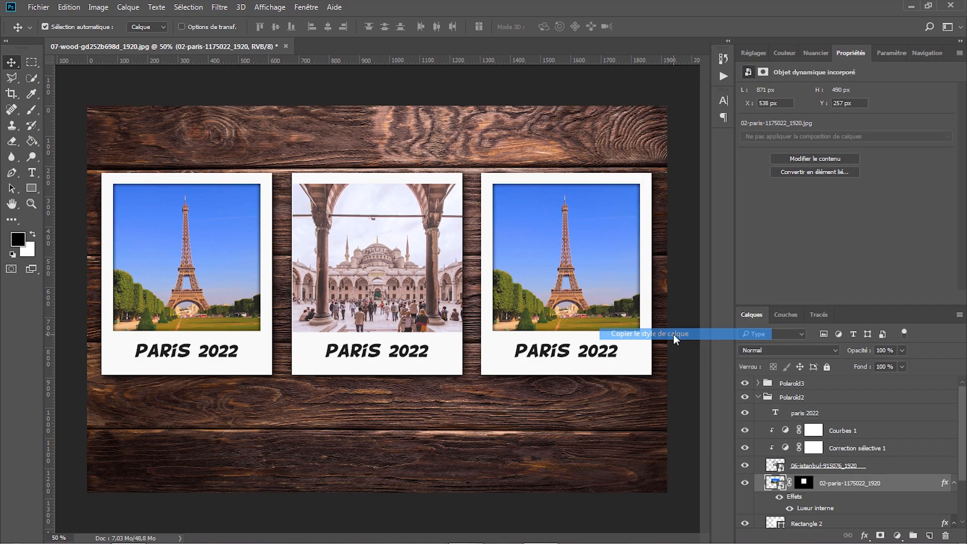
left_click(835, 467)
right_click(835, 467)
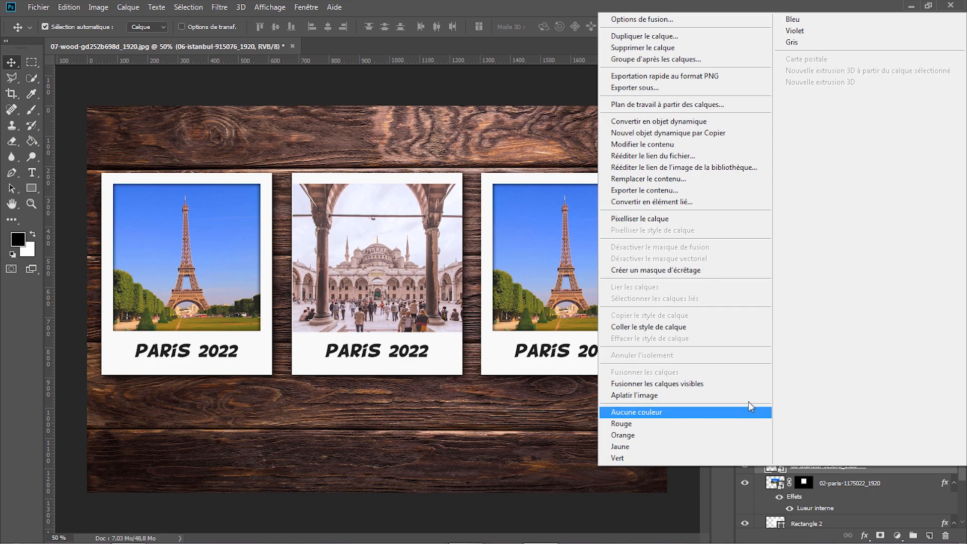
left_click(679, 327)
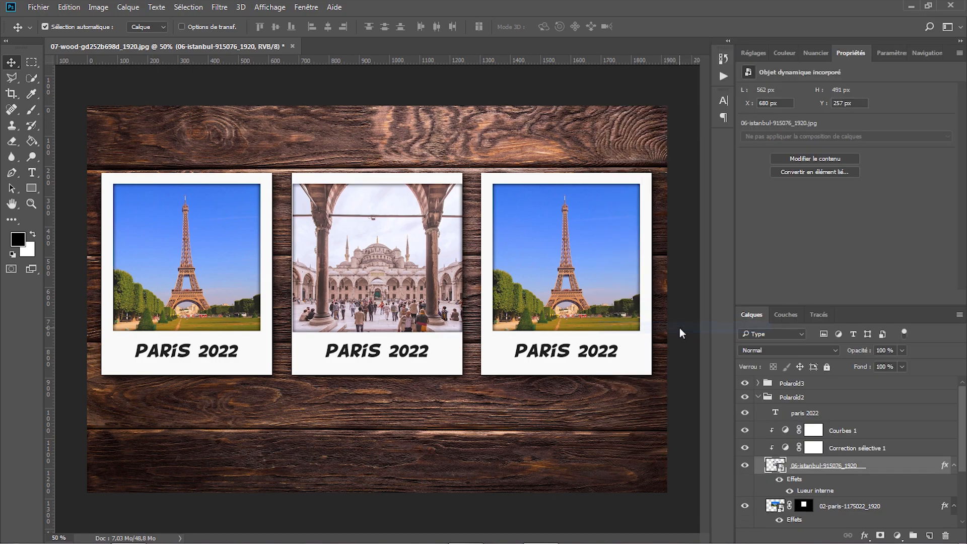
Step: Transfer the Paris photo's layer mask to the Istanbul photo and delete the Paris photo layer from Polaroïd2
left_click(804, 507)
left_click_drag(805, 498, 844, 462)
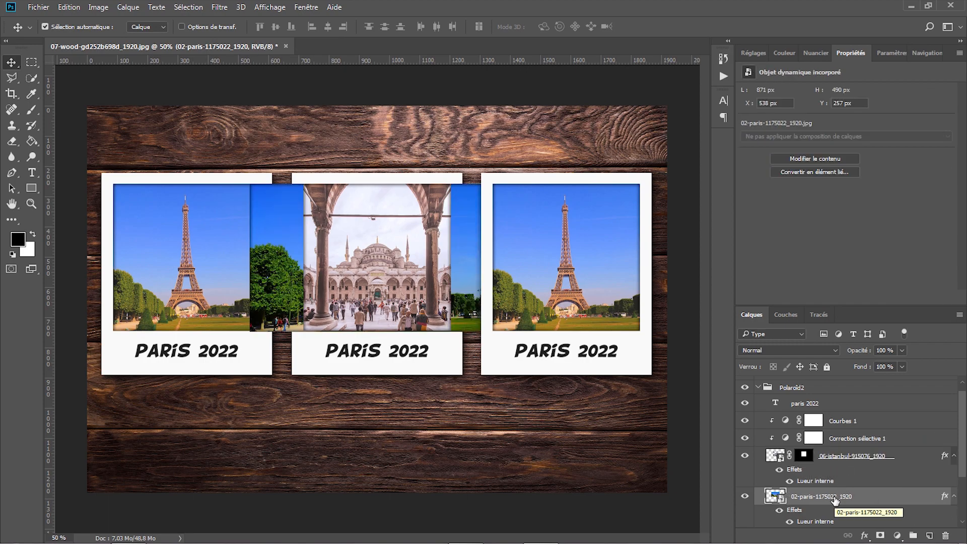
key("Delete")
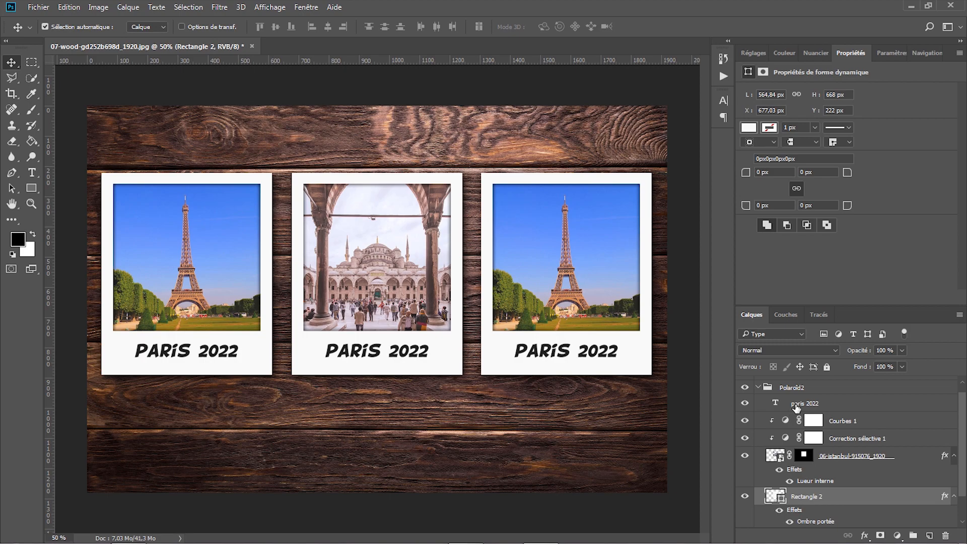
Step: Change the middle Polaroid's caption to "ISTANBUL 1999" and collapse the Polaroïd2 group
left_click(796, 408)
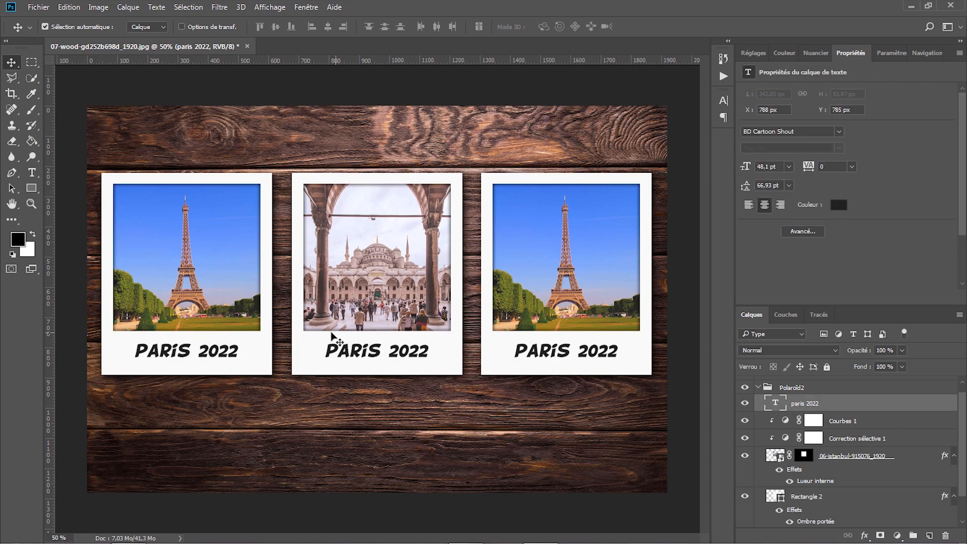
left_click(33, 175)
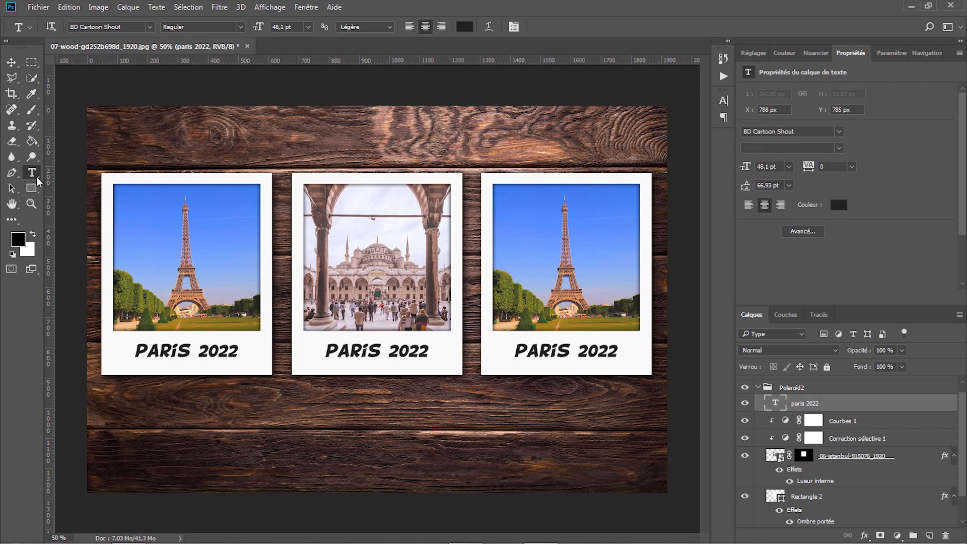
triple_click(328, 351)
type("ISTANBUL")
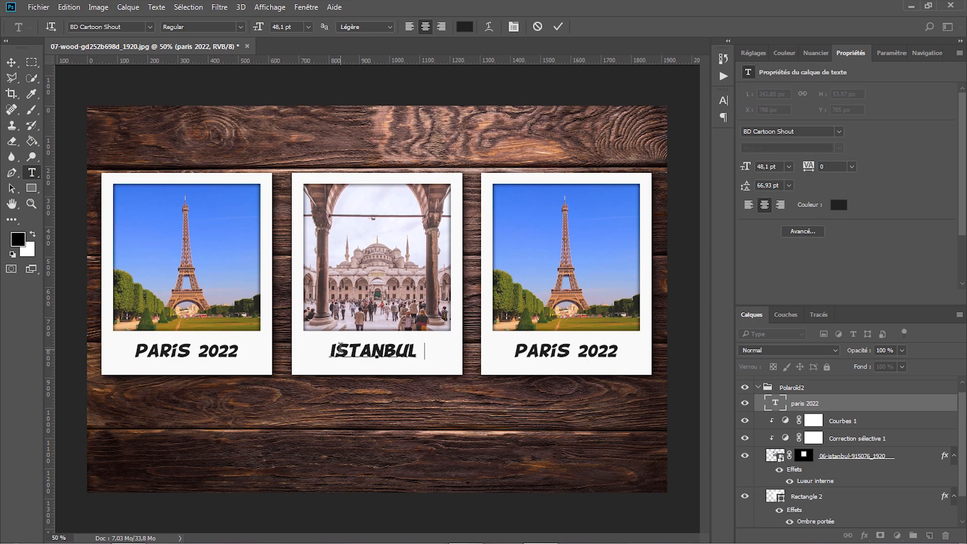
type(" 1999")
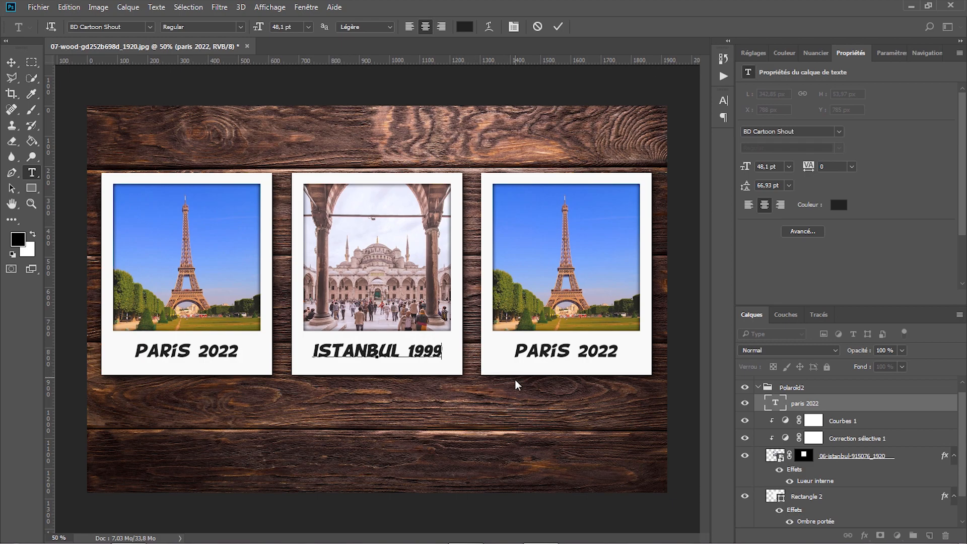
left_click(758, 390)
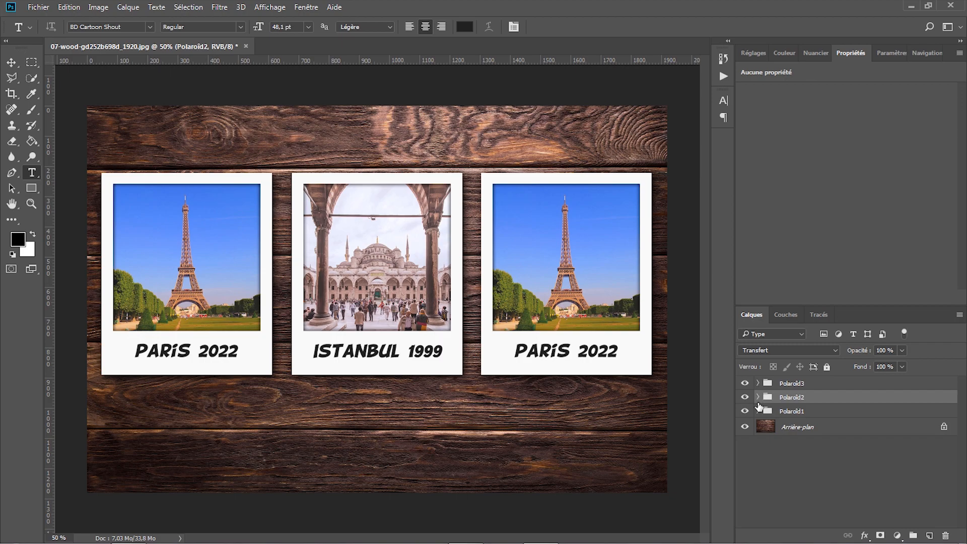
Step: Import and embed 03-manhattan-2430572_1920.jpg directly above the Paris photo in the Polaroïd3 group
left_click(758, 384)
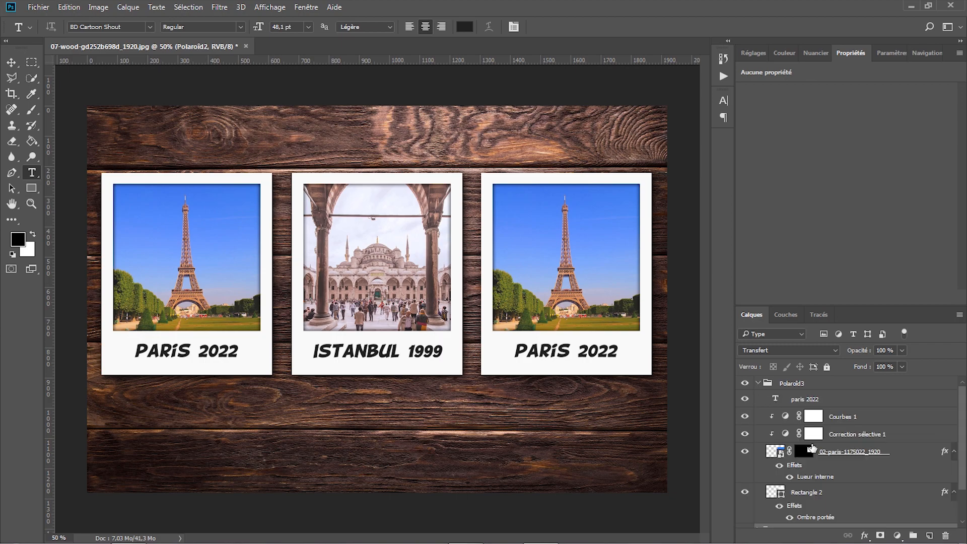
left_click(832, 458)
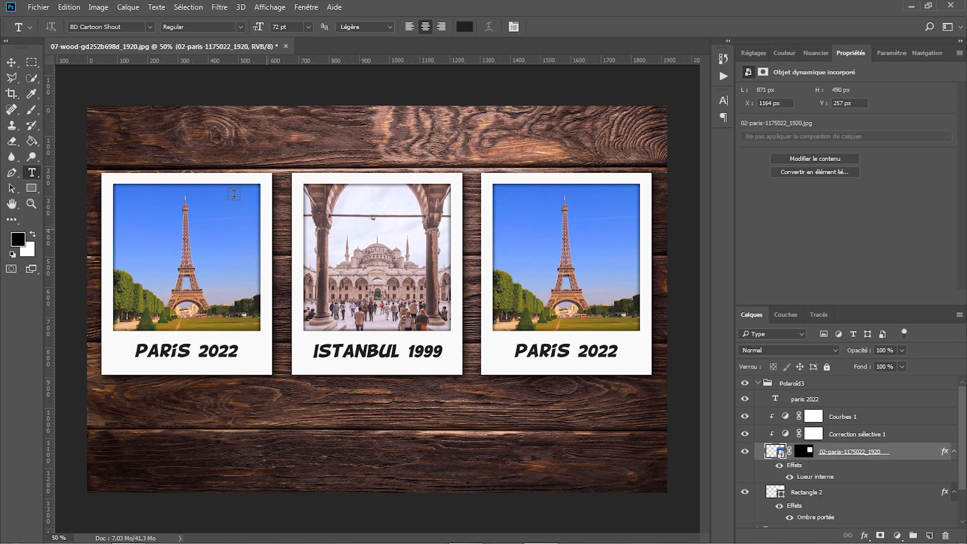
left_click(31, 8)
left_click(65, 225)
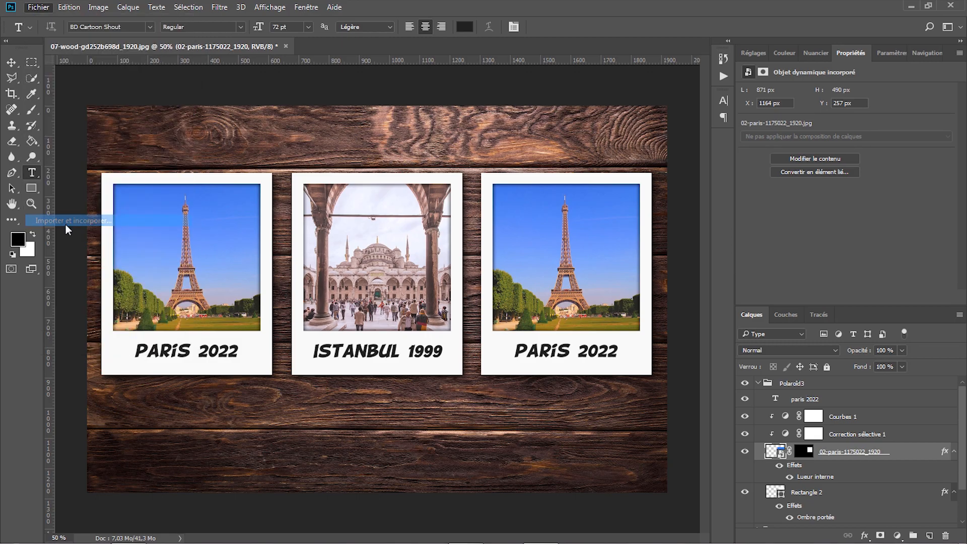
left_click(281, 96)
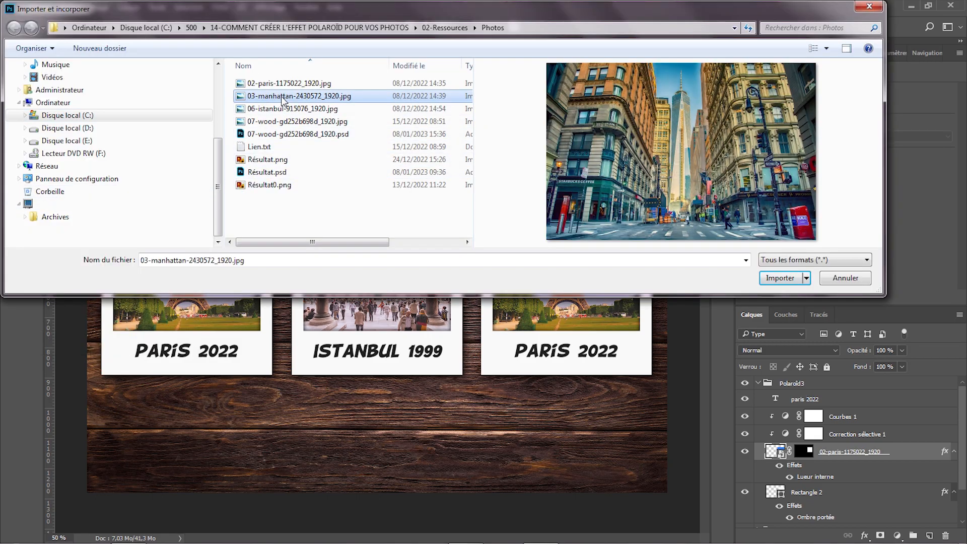
left_click(780, 278)
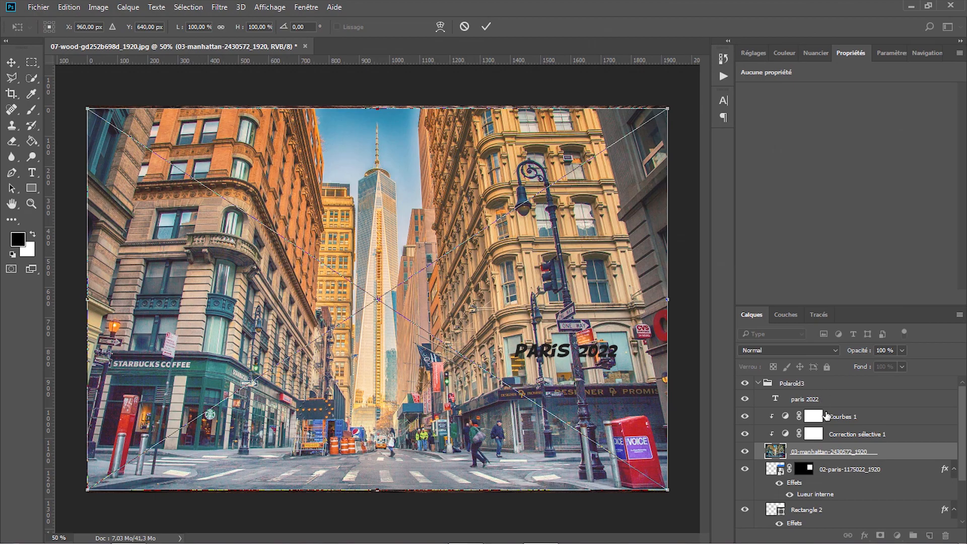
Step: Using 50% opacity as a guide, scale the Manhattan photo to about 39% centred over the third Polaroid's picture area, and restore 100% opacity
left_click(856, 351)
type("50")
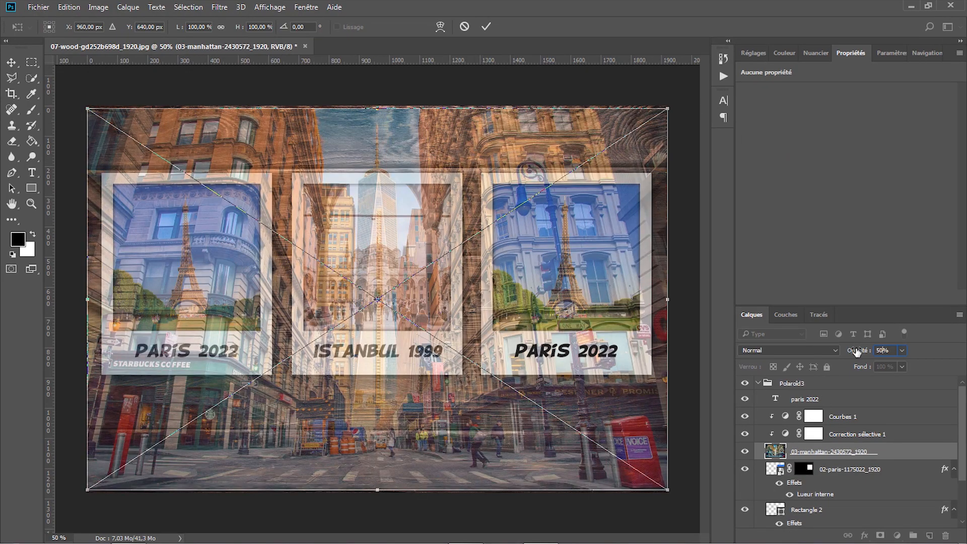
left_click_drag(668, 108, 654, 248)
left_click_drag(687, 194, 634, 221)
left_click_drag(595, 263, 603, 222)
left_click_drag(427, 324, 427, 345)
left_click_drag(545, 292, 580, 302)
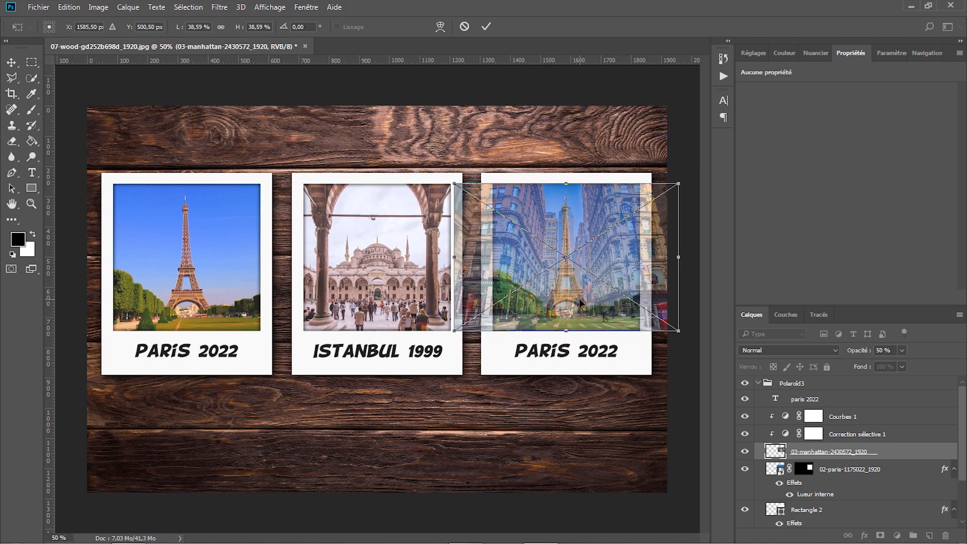
key("Return")
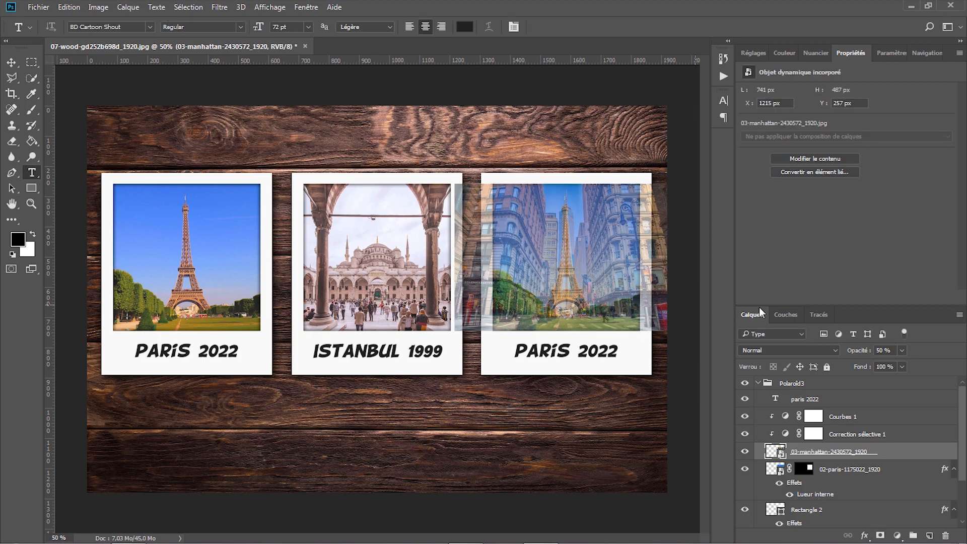
type("100")
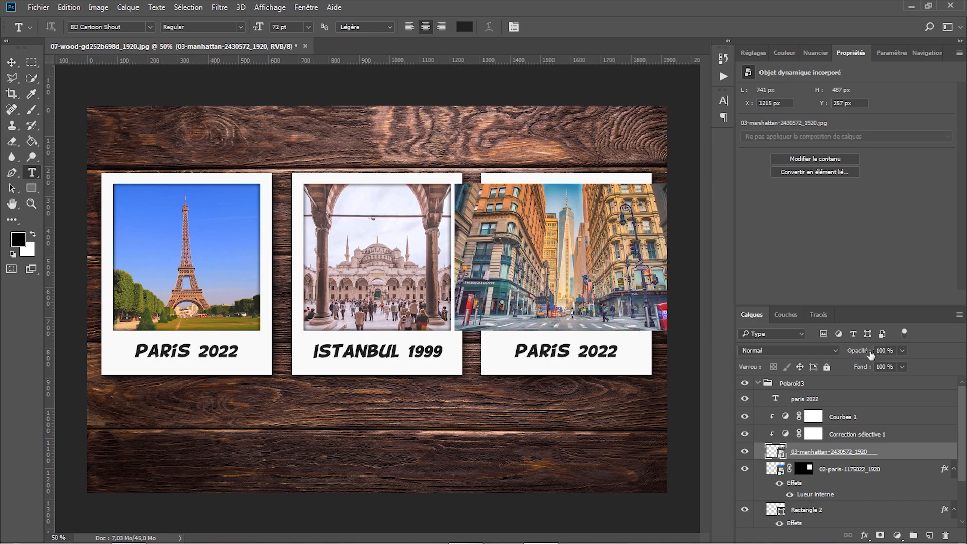
Step: Copy the inner glow layer style from the Paris photo to the Manhattan photo in the Polaroïd3 group
right_click(842, 472)
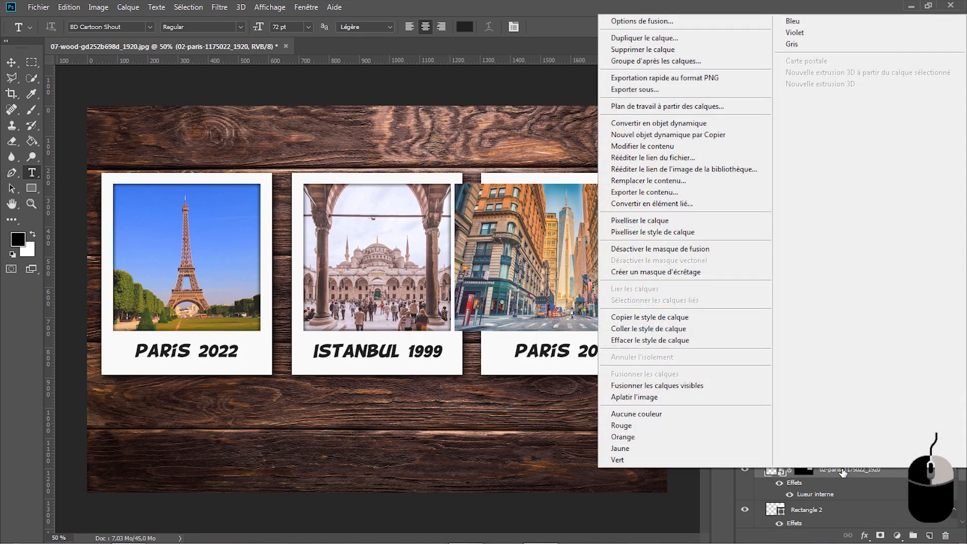
left_click(694, 322)
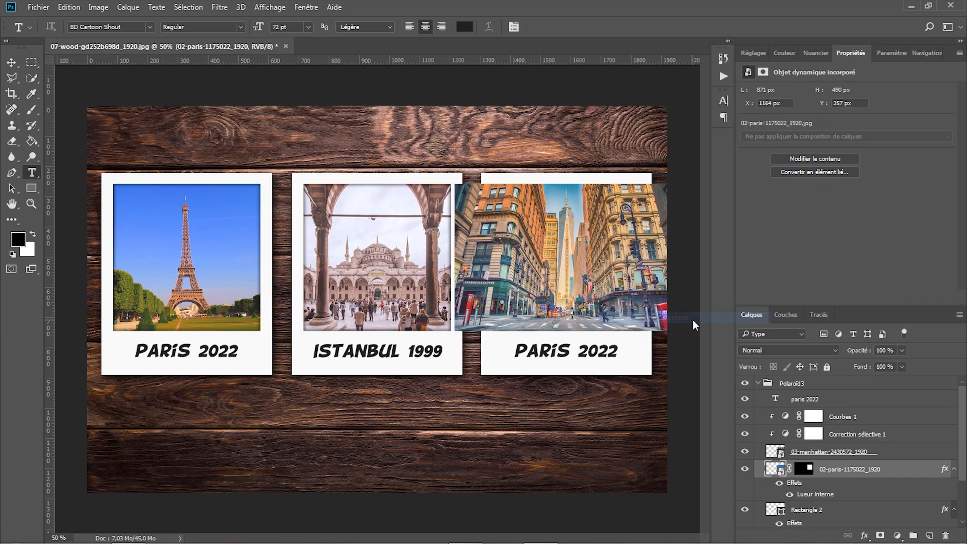
left_click(819, 457)
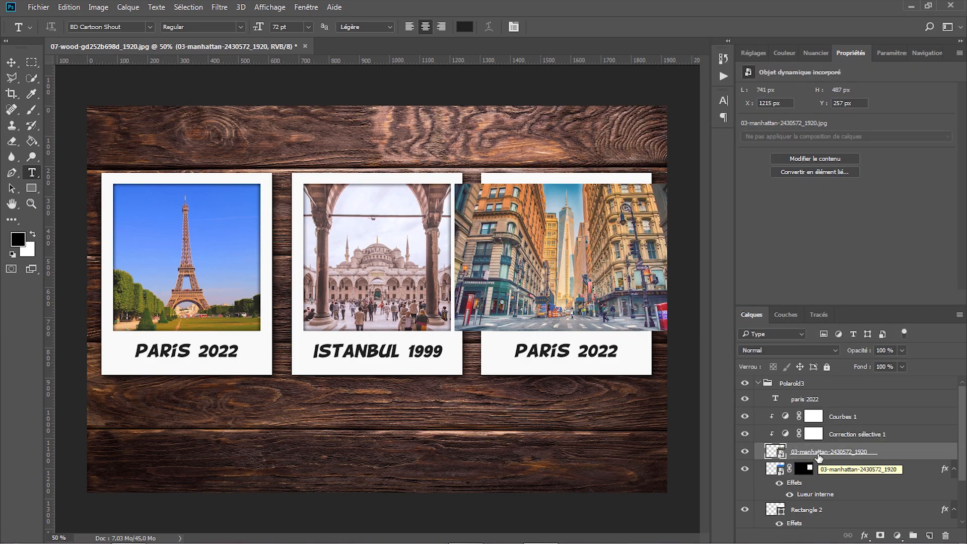
right_click(818, 457)
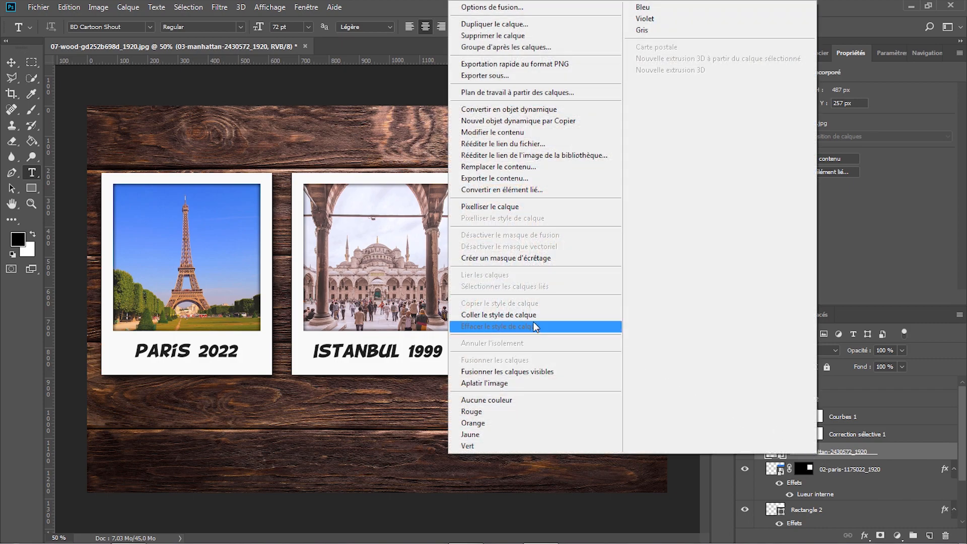
left_click(530, 313)
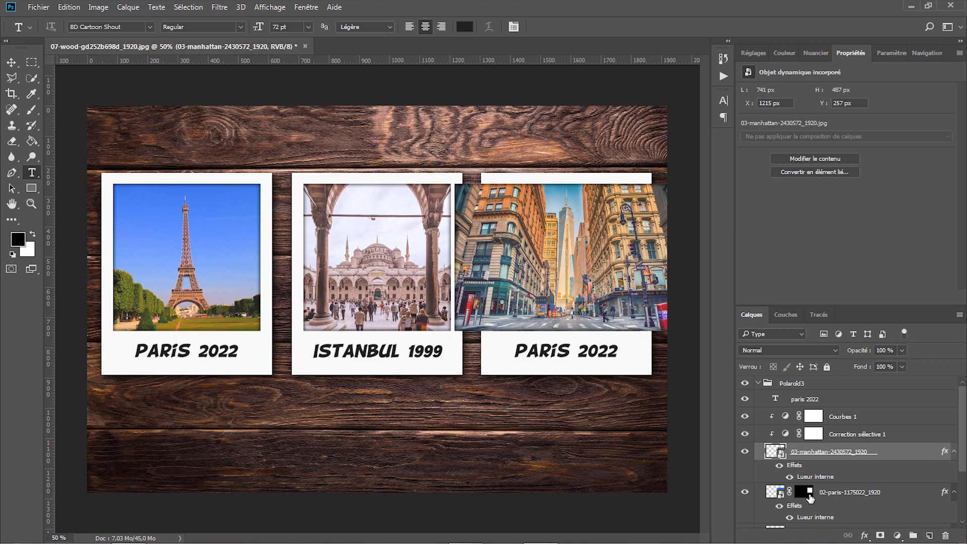
Step: Transfer the Paris photo's layer mask to the Manhattan photo and delete the Paris photo layer from Polaroïd3
left_click_drag(810, 498, 832, 461)
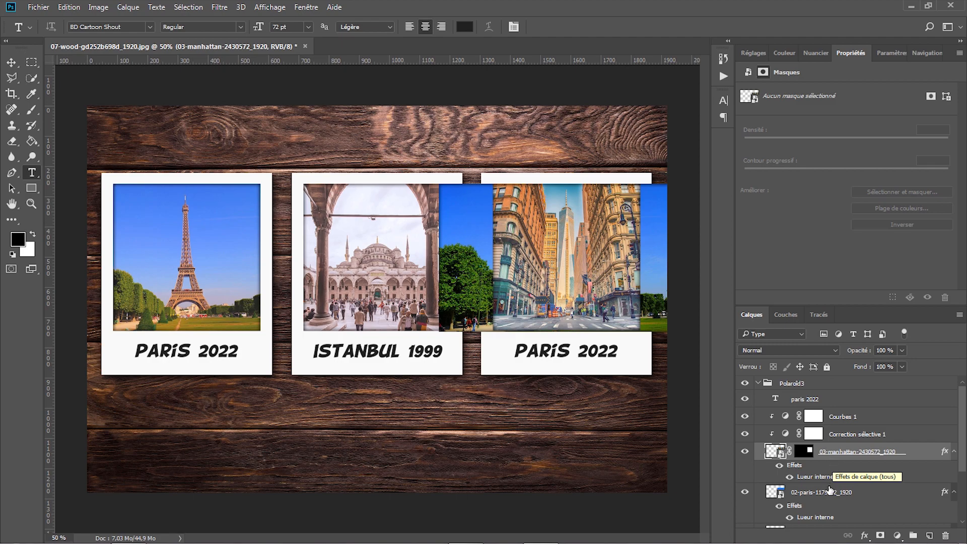
left_click(818, 499)
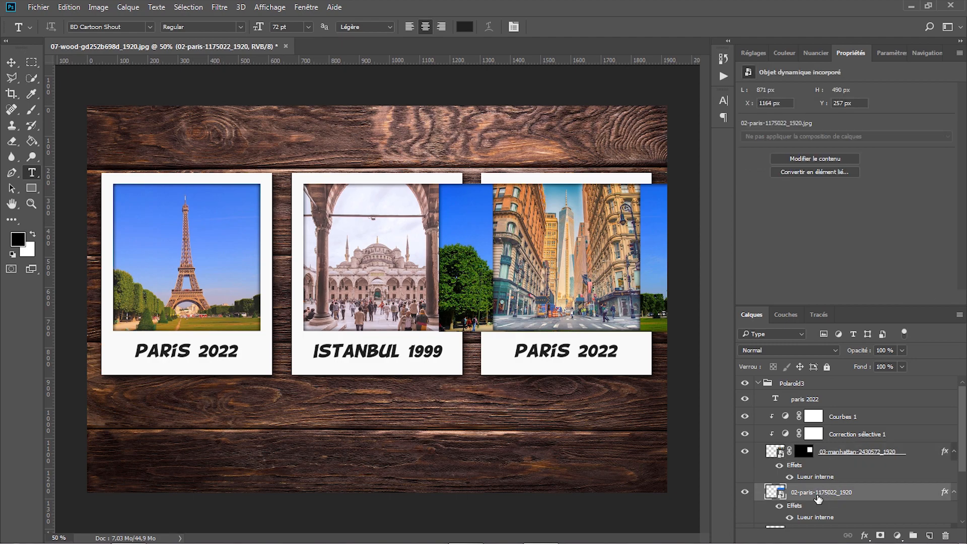
left_click(945, 536)
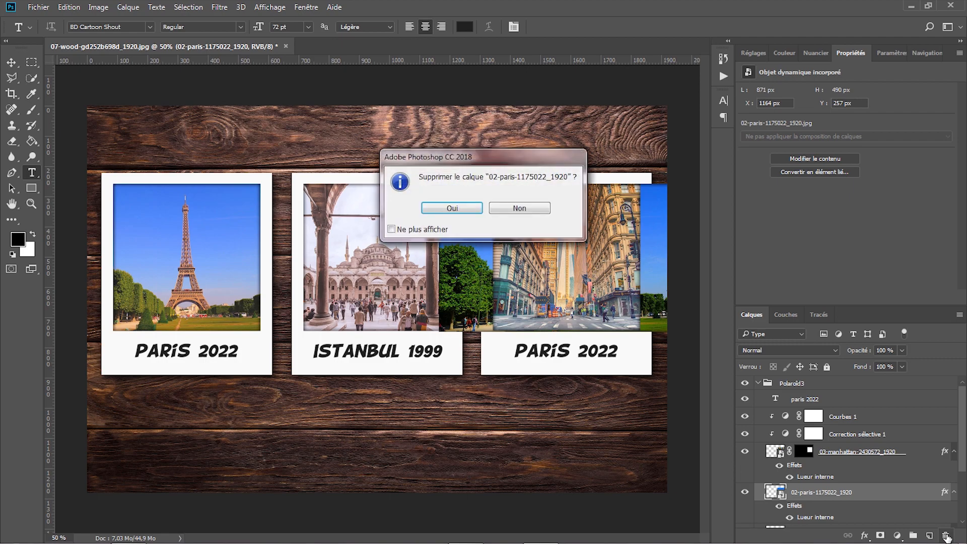
left_click(457, 208)
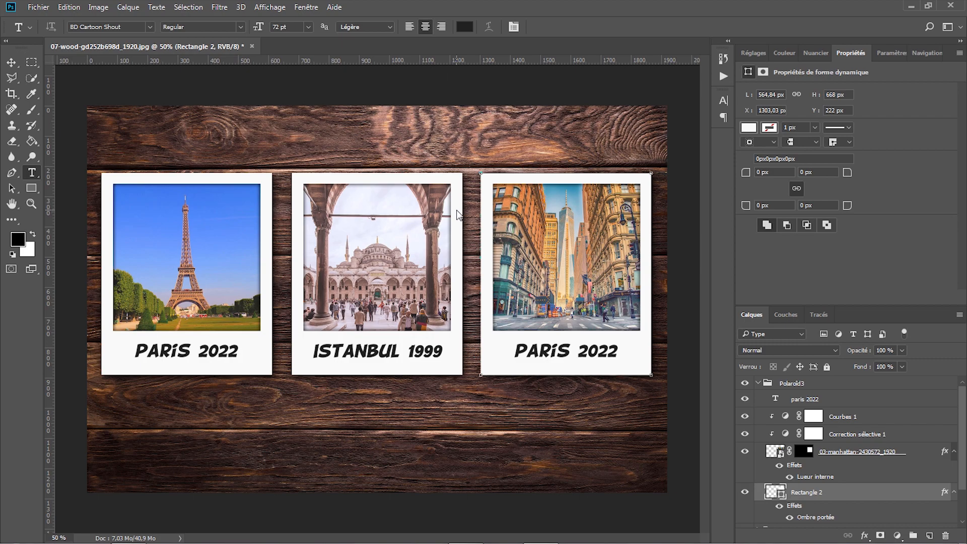
Step: Change the third Polaroid's caption to "MANHATTAN 1998" and collapse the Polaroïd3 group
left_click(810, 399)
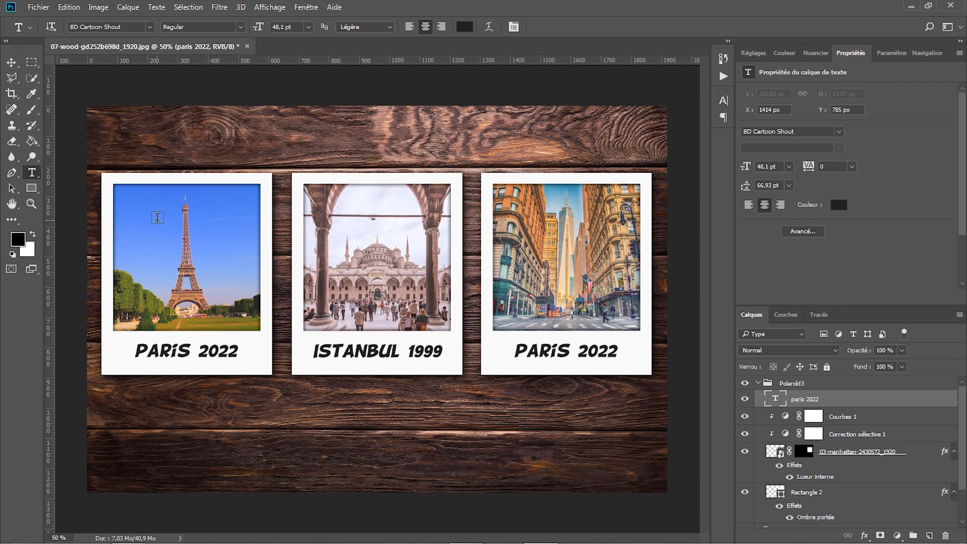
triple_click(524, 355)
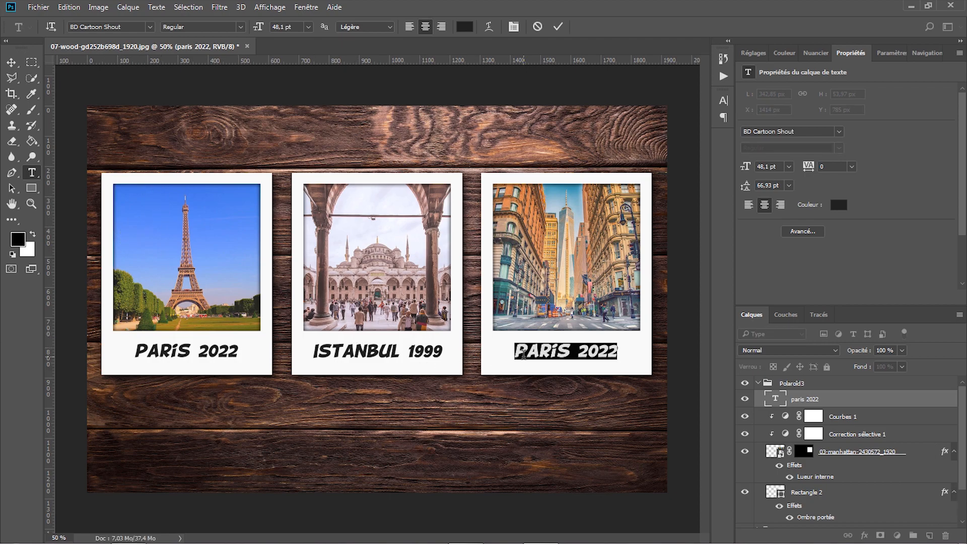
type("MA")
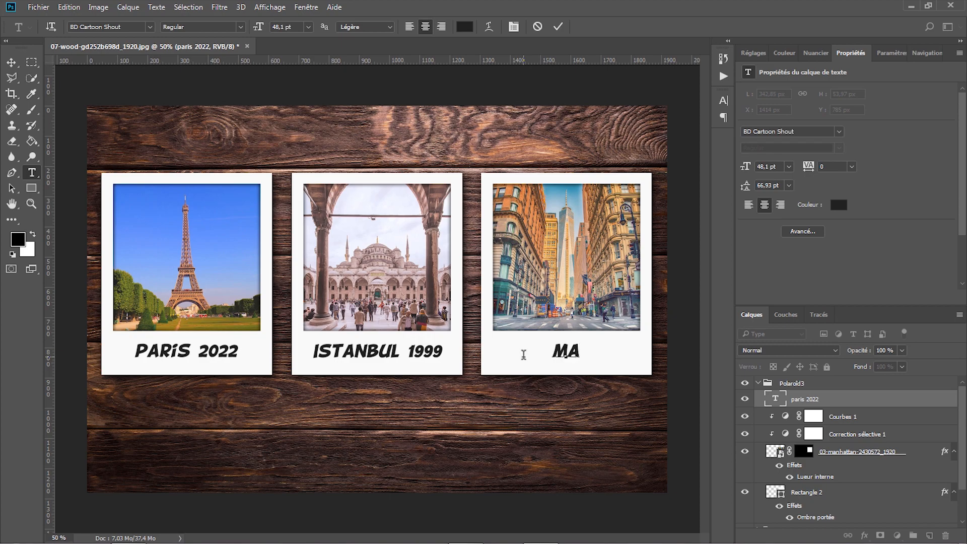
type("NHATTAN 19")
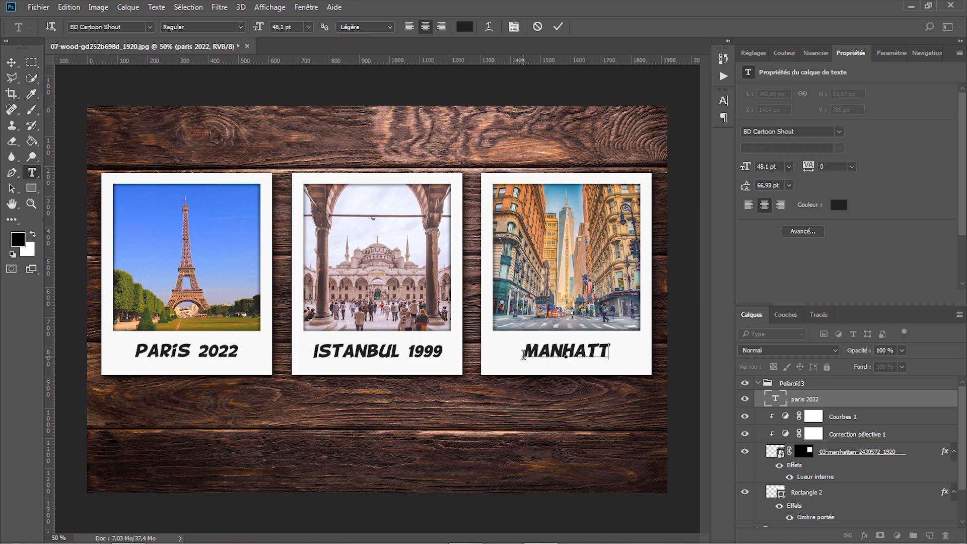
type("98")
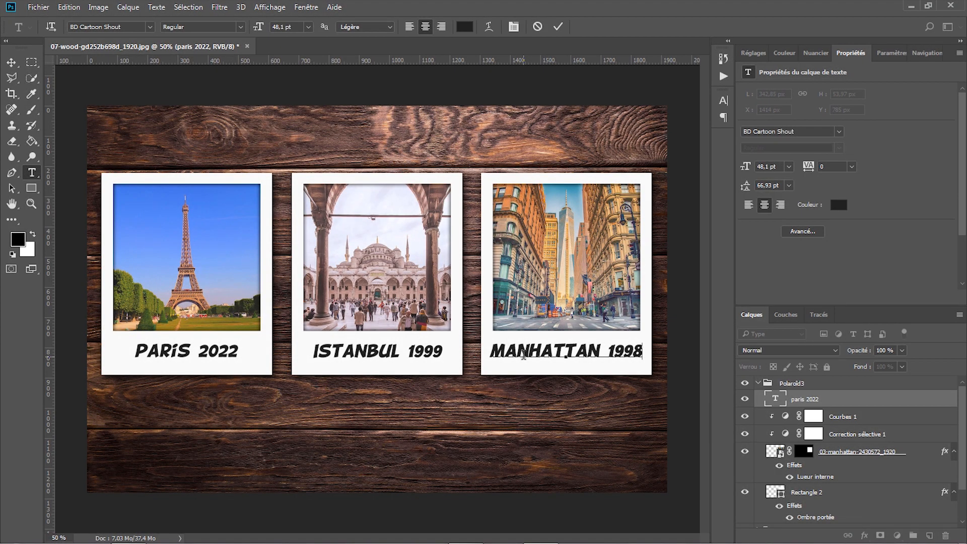
left_click(695, 440)
left_click(758, 383)
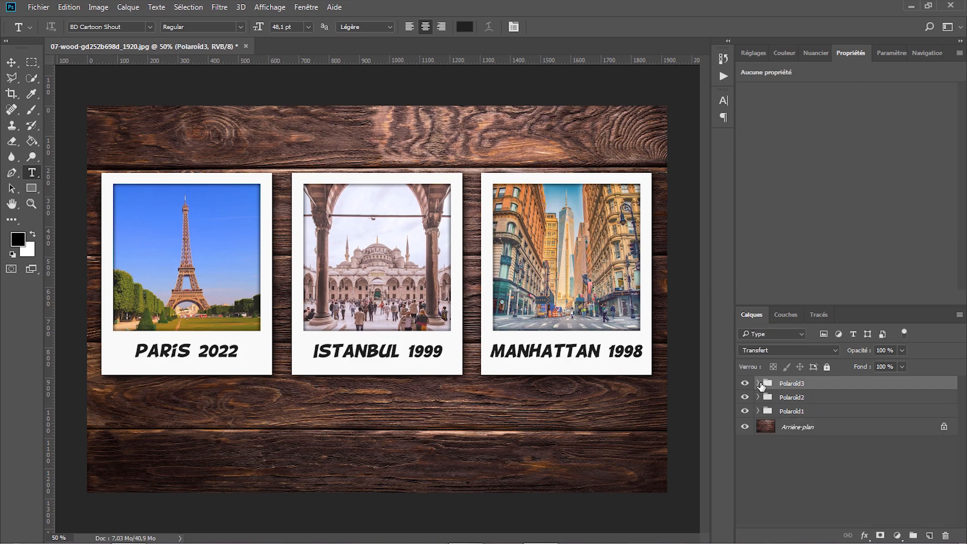
Step: Rotate the Polaroïd1 group about 4.5° clockwise and shift it right until it meets the Istanbul Polaroid
left_click(780, 412)
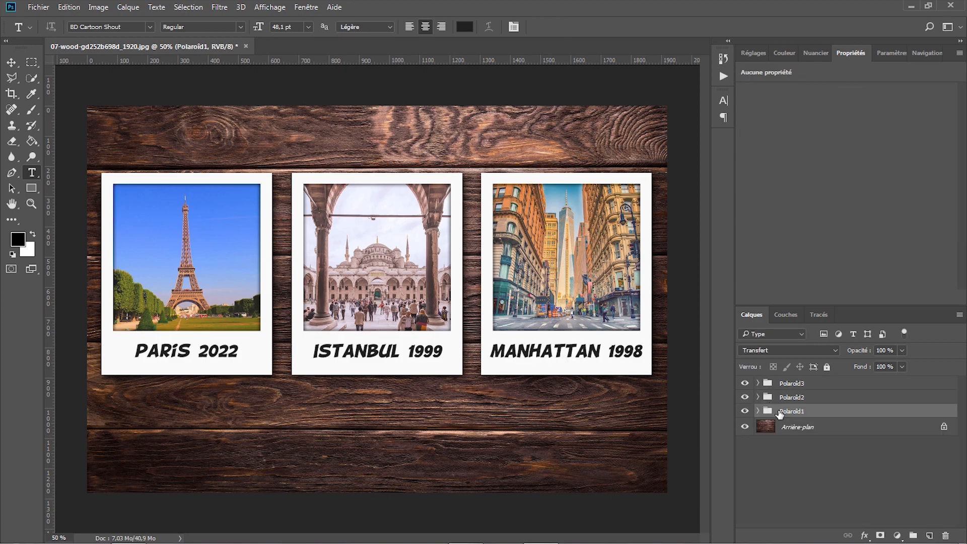
key("ctrl+t")
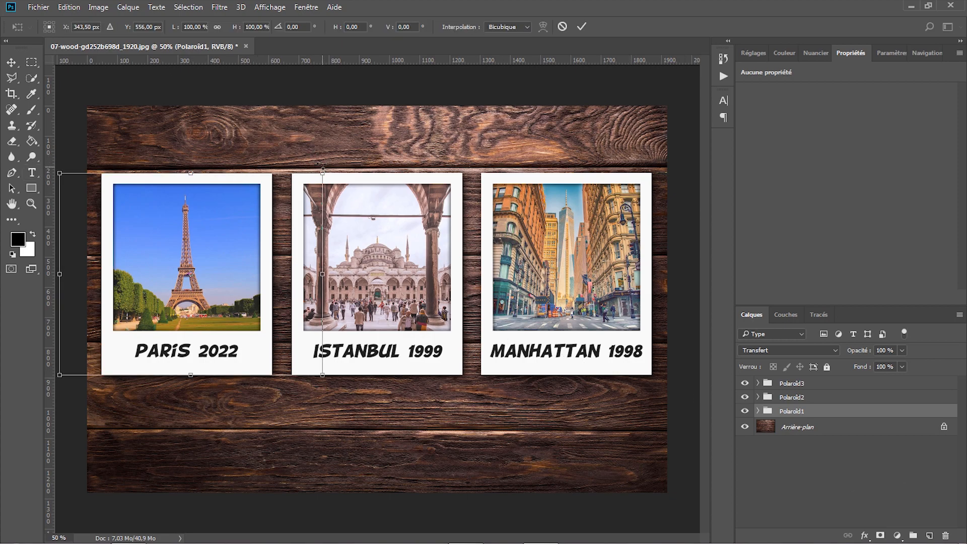
left_click_drag(321, 162, 330, 172)
left_click_drag(271, 275, 289, 276)
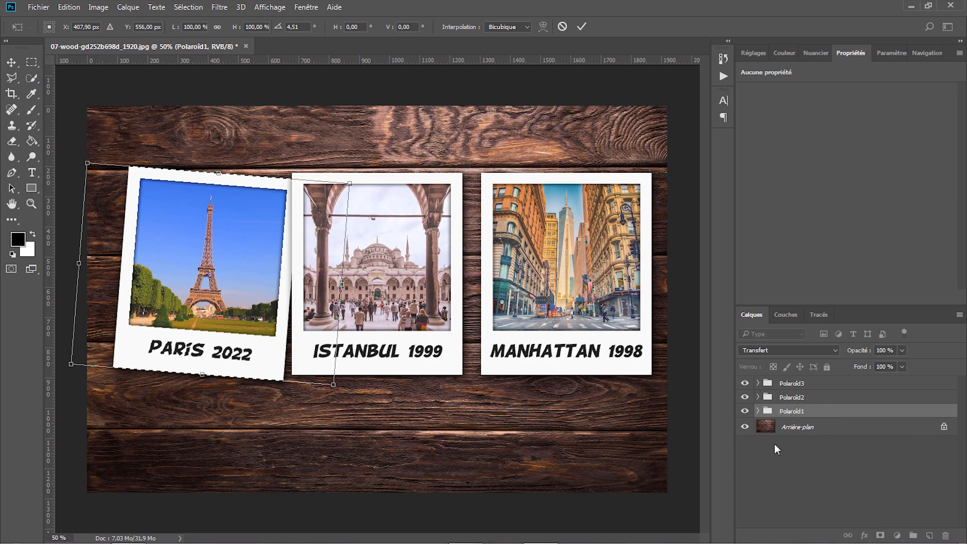
key("Return")
key("t")
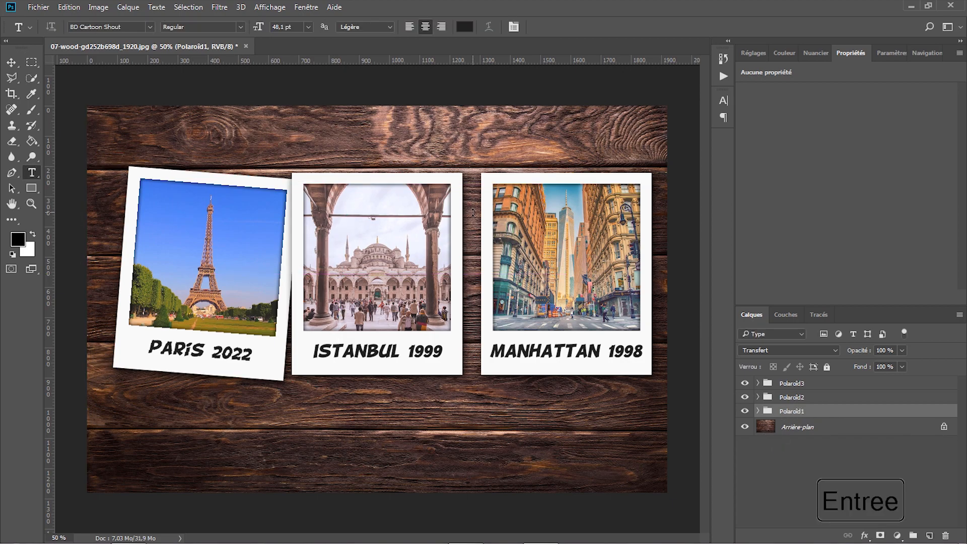
Step: Tilt the Polaroïd2 group slightly clockwise so its lower corner overlaps the Paris Polaroid
left_click(799, 401)
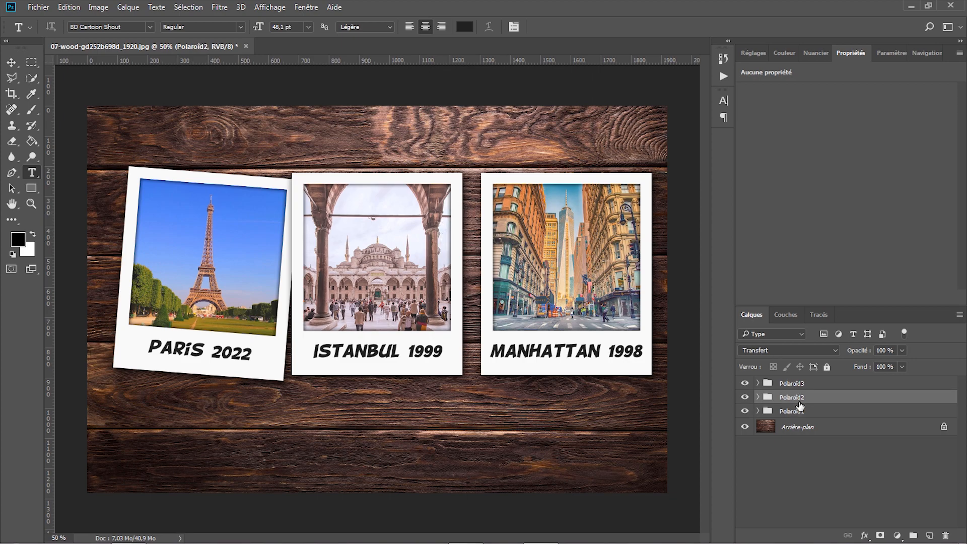
key("ctrl+t")
mouse_move(476, 159)
left_mouse_down()
mouse_move(490, 167)
mouse_move(479, 177)
left_mouse_up()
key("Return")
Step: Rotate the Polaroïd3 group about 7.25° clockwise and move it left to overlap the Istanbul Polaroid's edge
left_click(793, 386)
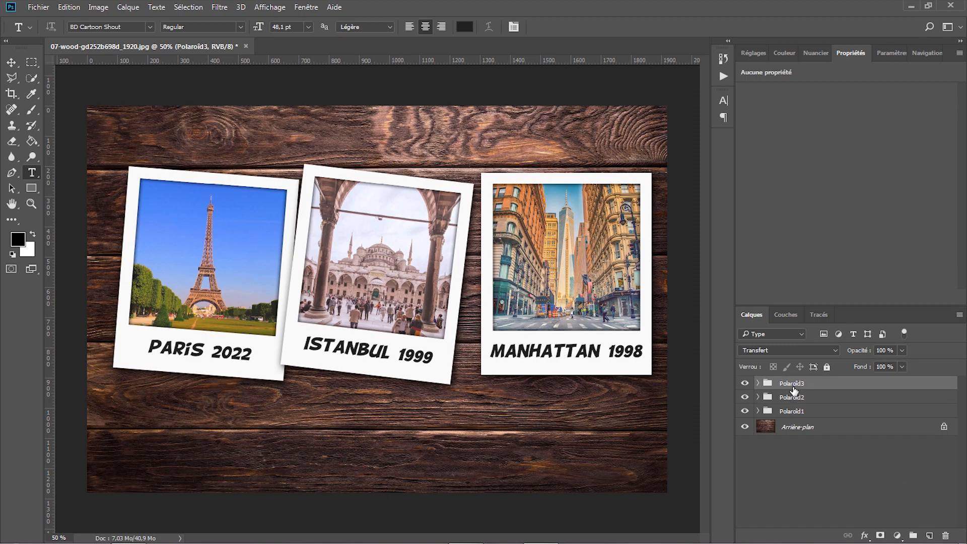
key("ctrl+t")
left_click_drag(670, 171, 724, 155)
left_click_drag(652, 230, 628, 242)
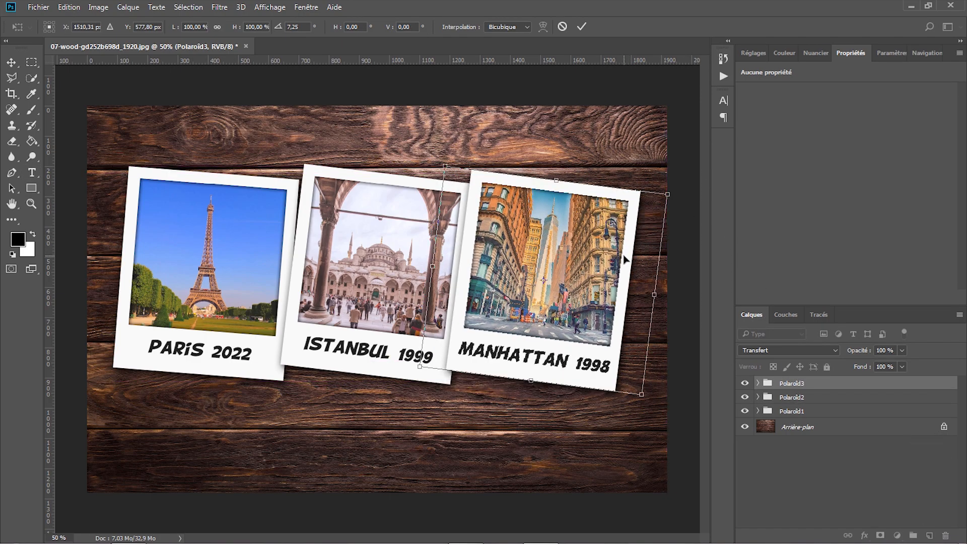
key("Return")
Step: Nudge the Polaroïd1 group slightly up and to the right, closer under the Istanbul Polaroid
left_click(816, 411)
key("ctrl+t")
left_click_drag(273, 233, 276, 229)
key("Return")
key("t")
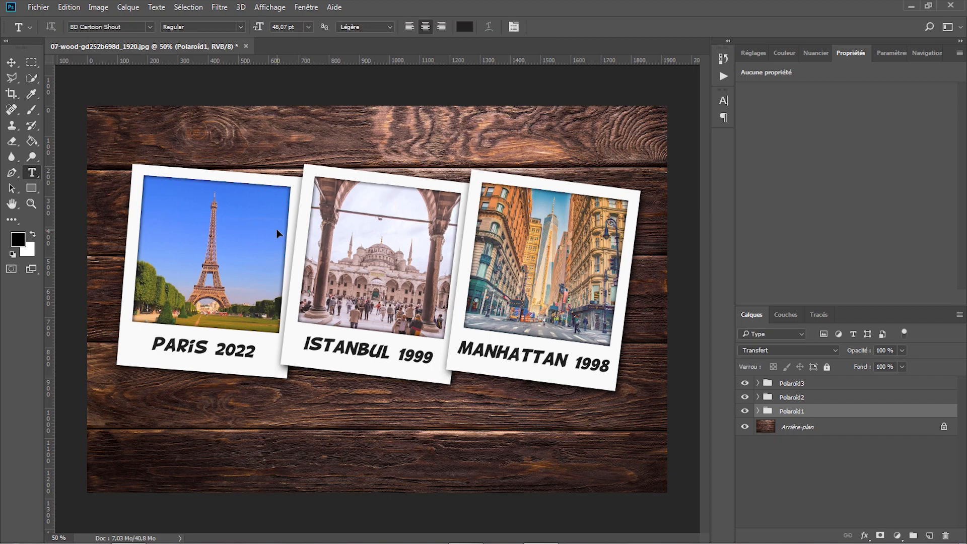
Step: Scale the Polaroïd1, Polaroïd2 and Polaroïd3 groups together to about 107% and centre them on the wood background
left_click(804, 402, "ctrl")
left_click(805, 389, "ctrl")
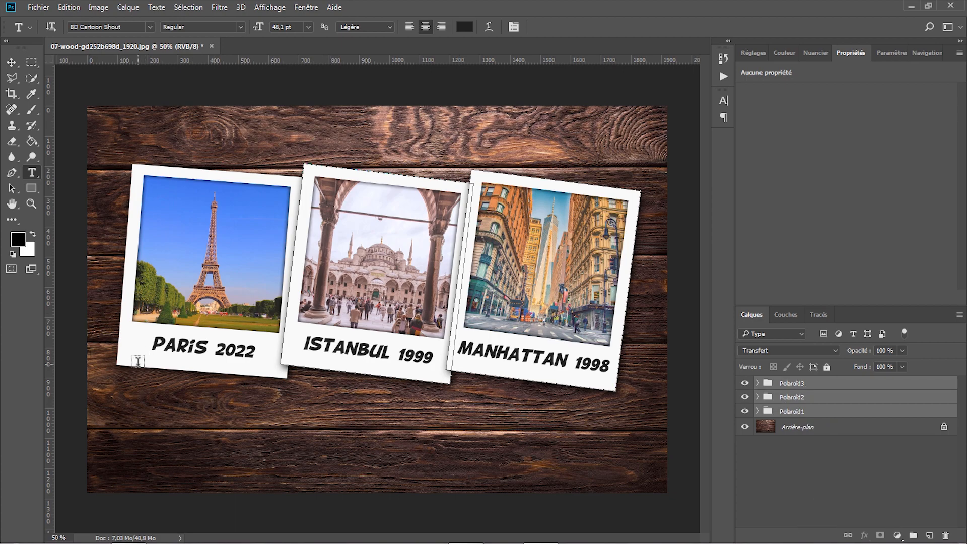
left_click(11, 62)
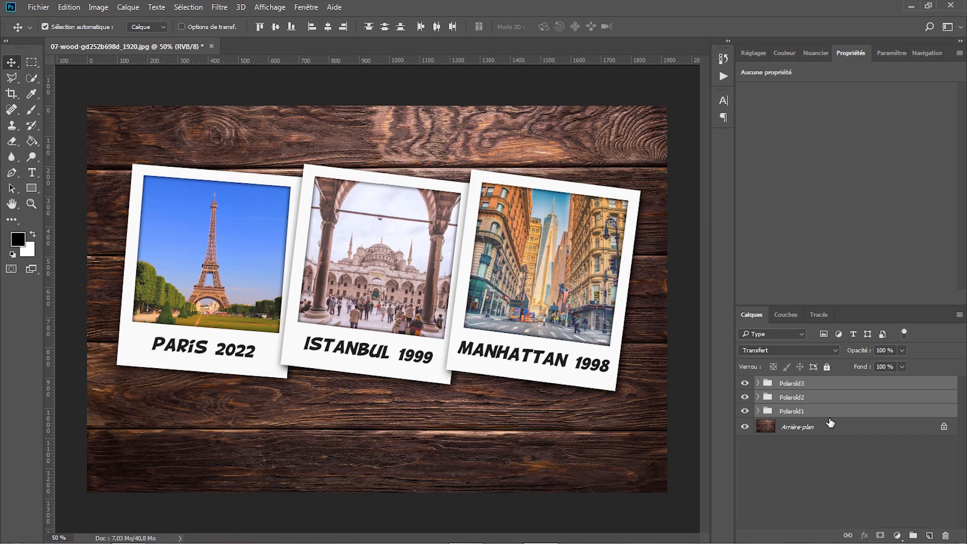
key("ctrl+t")
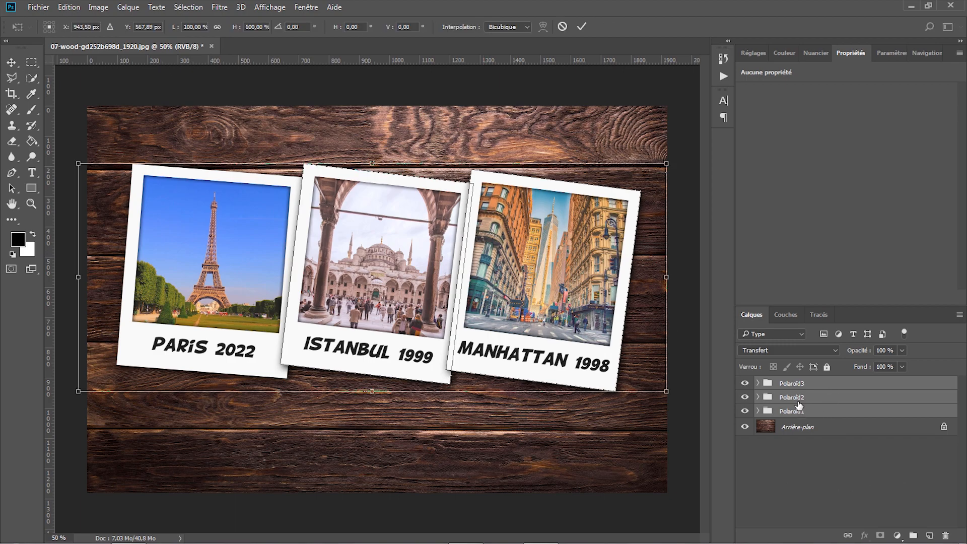
left_click_drag(663, 166, 697, 151)
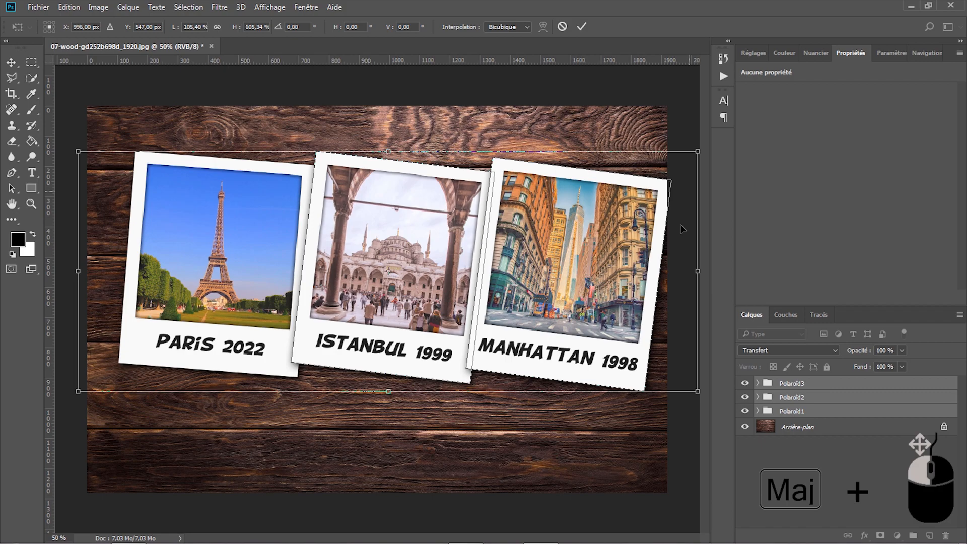
left_click_drag(679, 287, 658, 301)
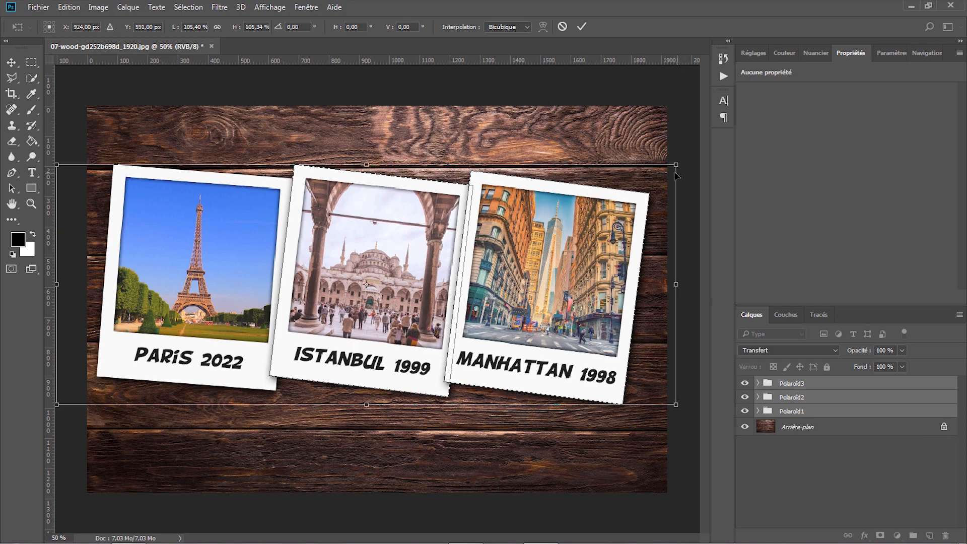
left_click_drag(676, 165, 687, 160)
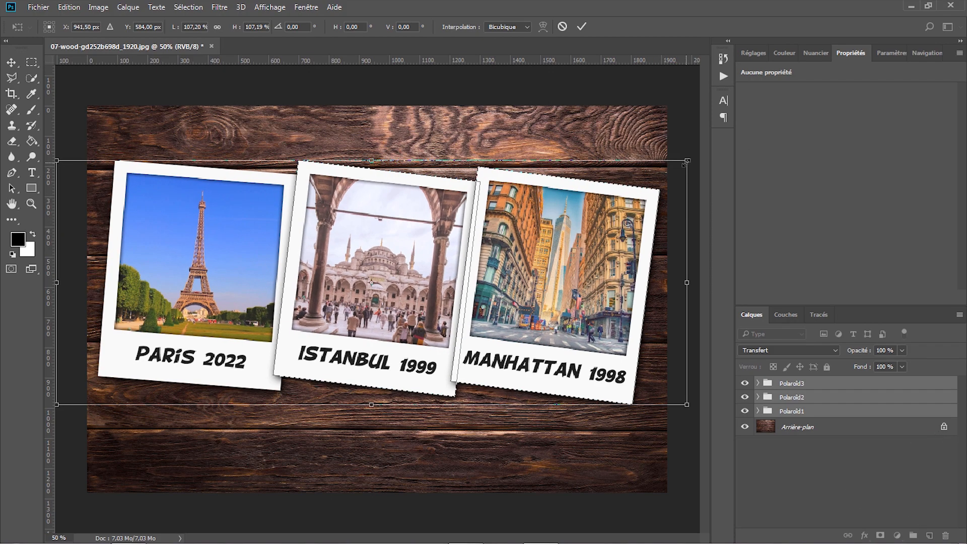
left_click_drag(673, 284, 671, 293)
key("Return")
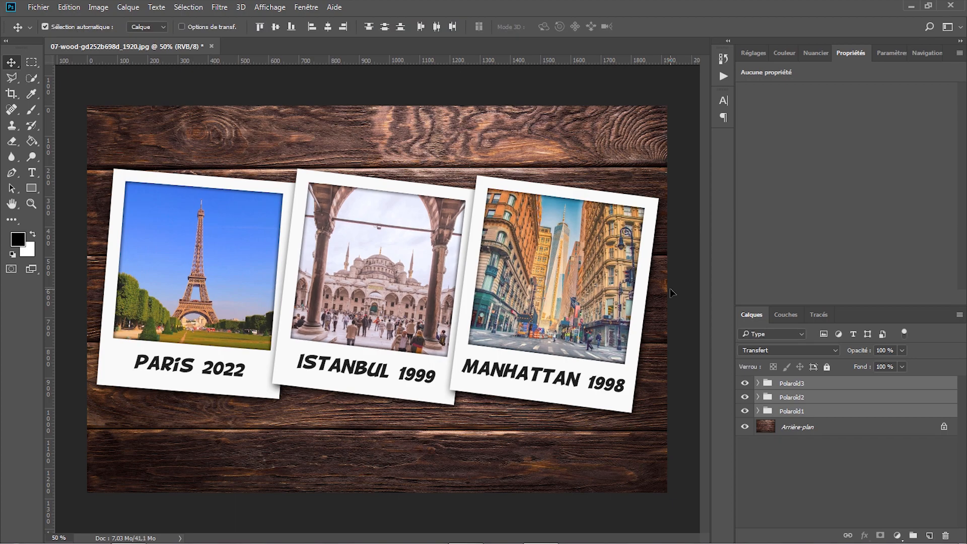